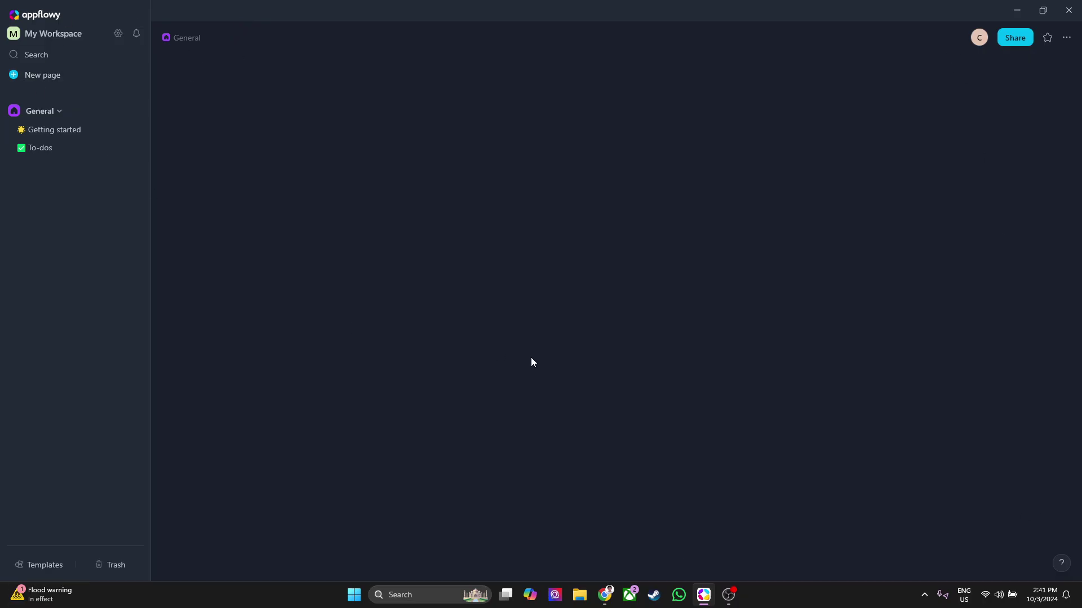
# Open Settings on the Workspace page and review its name, icon, appearance, theme, font and date options.
pyautogui.click(119, 34)
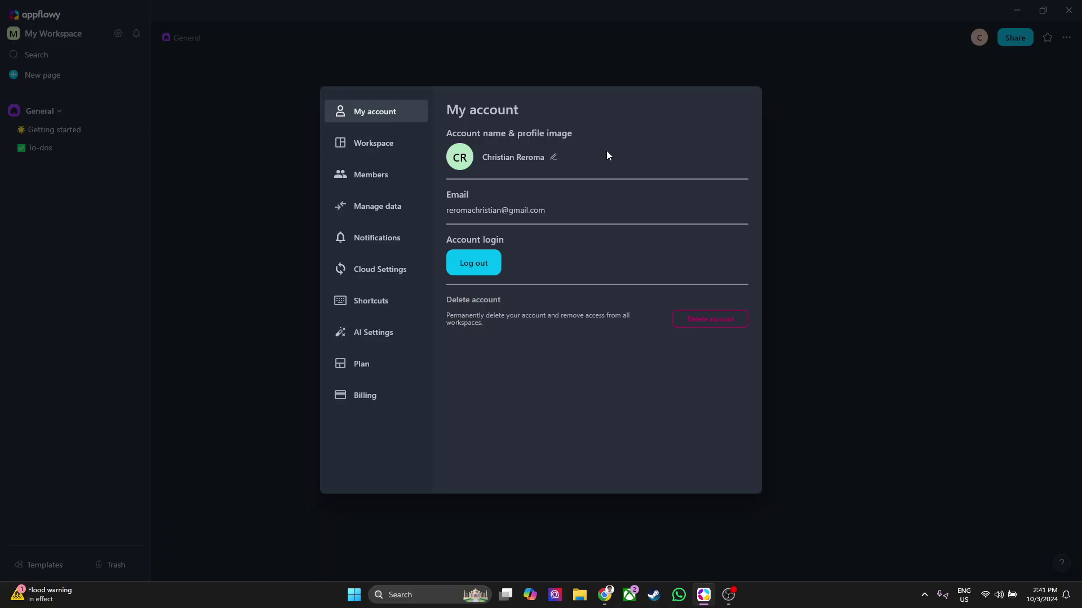
pyautogui.click(369, 155)
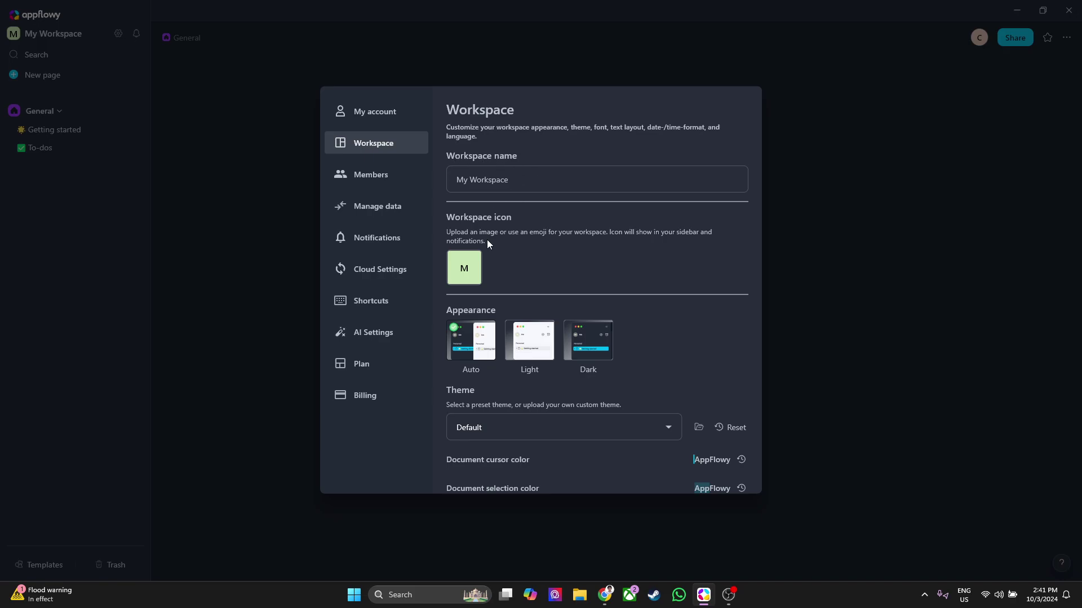
pyautogui.scroll(-2, 457, 178)
pyautogui.scroll(-2, 553, 273)
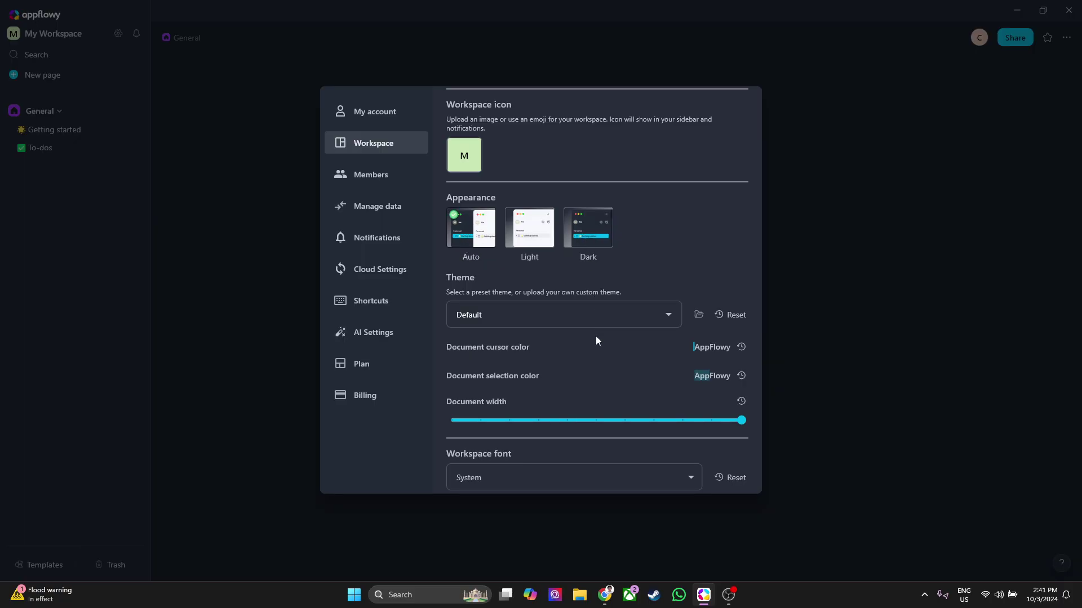
pyautogui.scroll(-1, 583, 376)
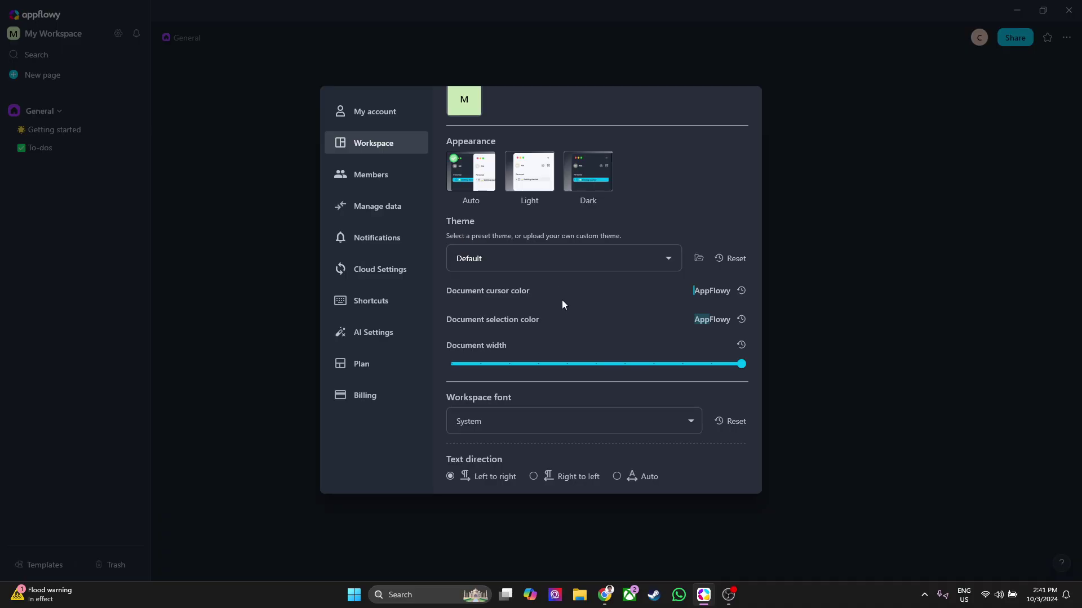
pyautogui.scroll(-1, 562, 305)
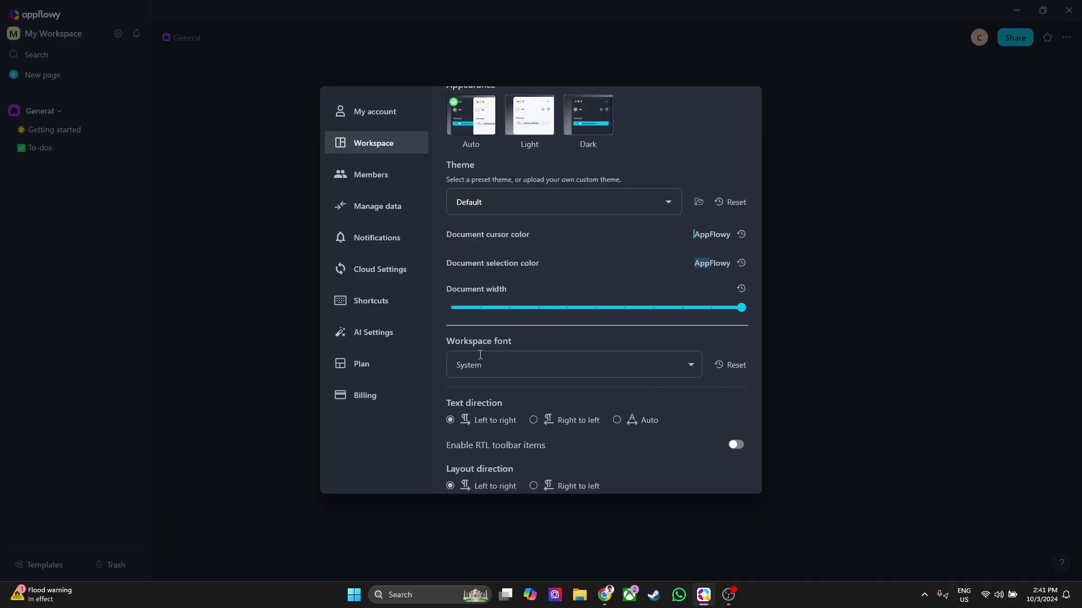
pyautogui.scroll(-3, 581, 368)
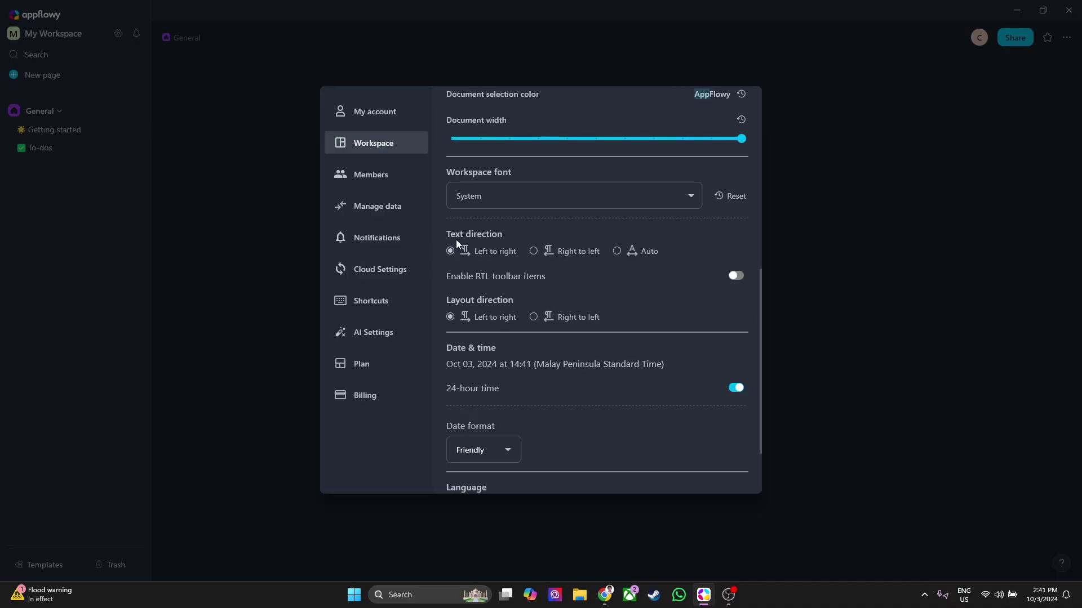
pyautogui.scroll(-2, 560, 311)
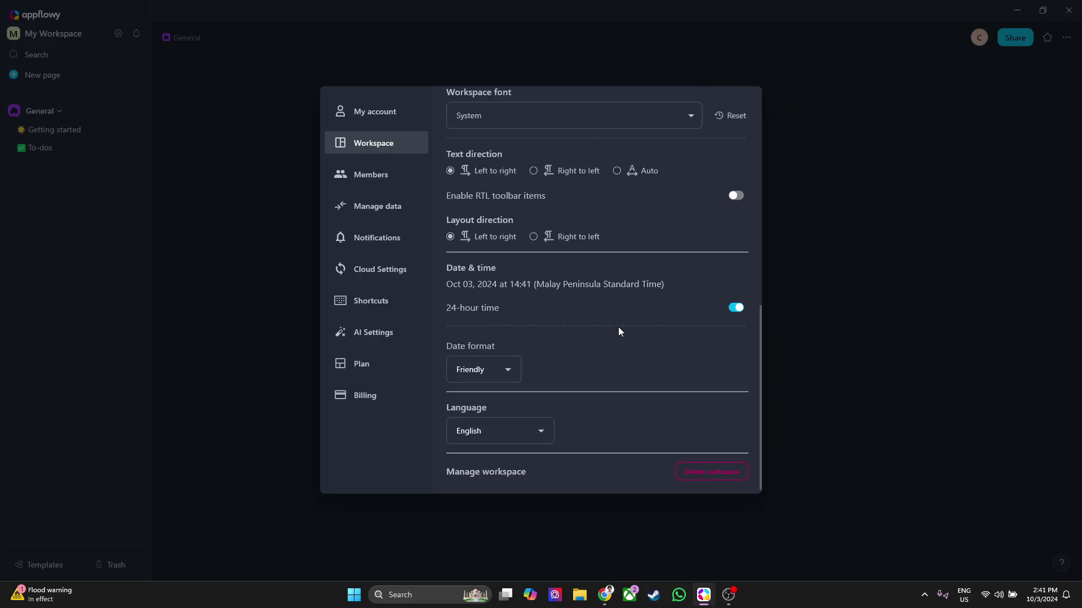
pyautogui.scroll(6, 569, 391)
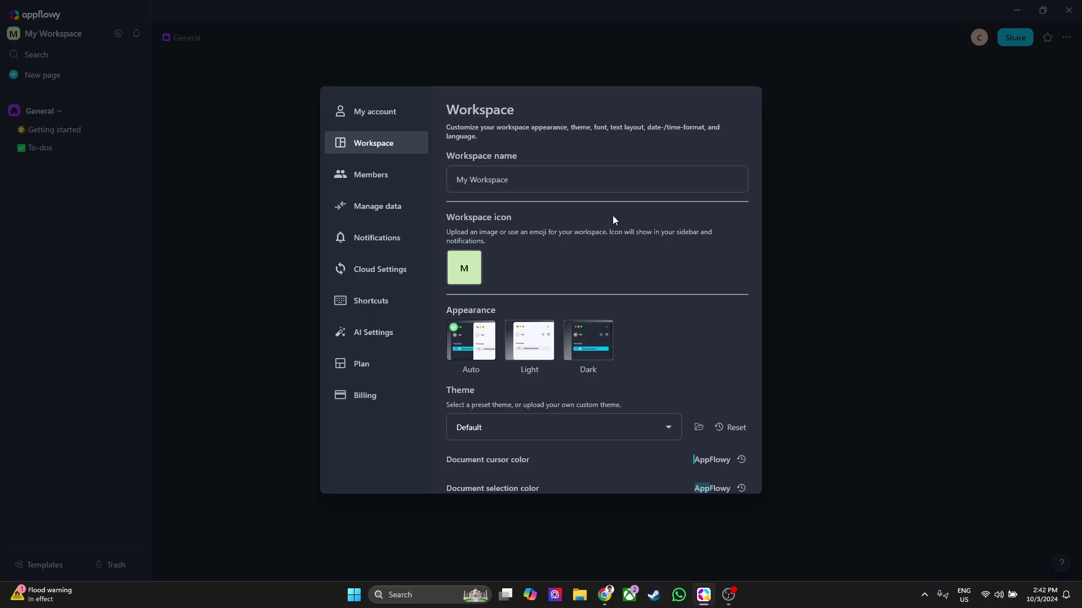
# Look at Members, then on AI Settings check the Language Model Type list, keeping Default.
pyautogui.click(393, 185)
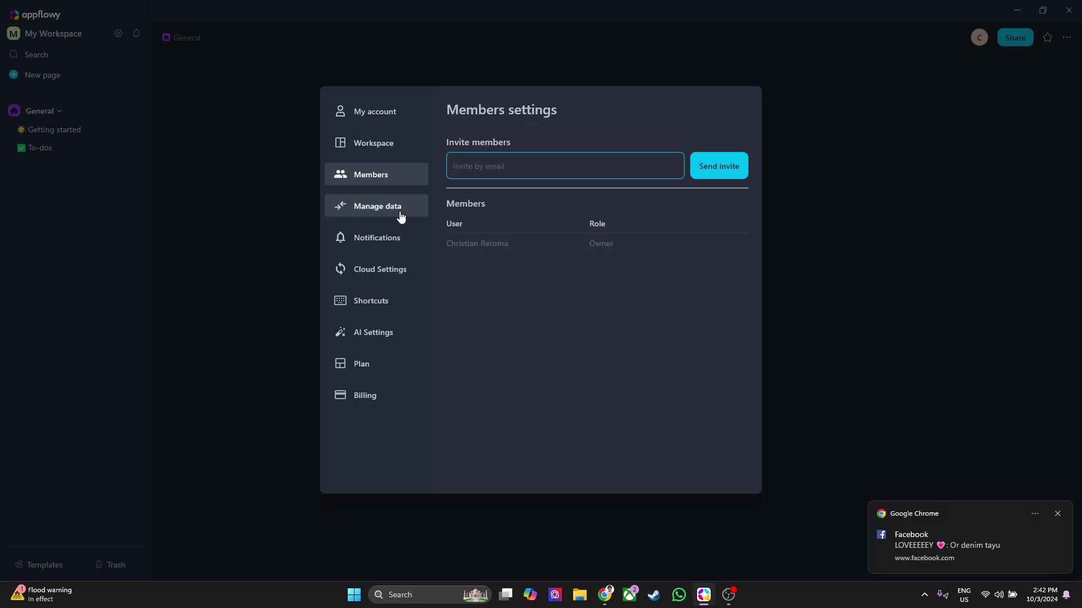
pyautogui.click(1057, 513)
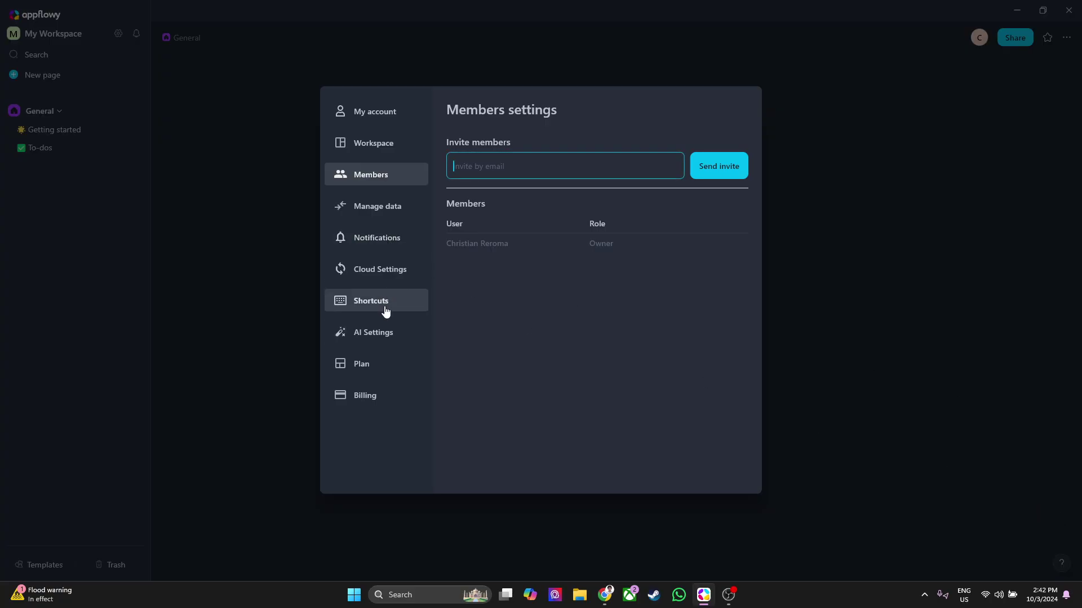
pyautogui.click(388, 346)
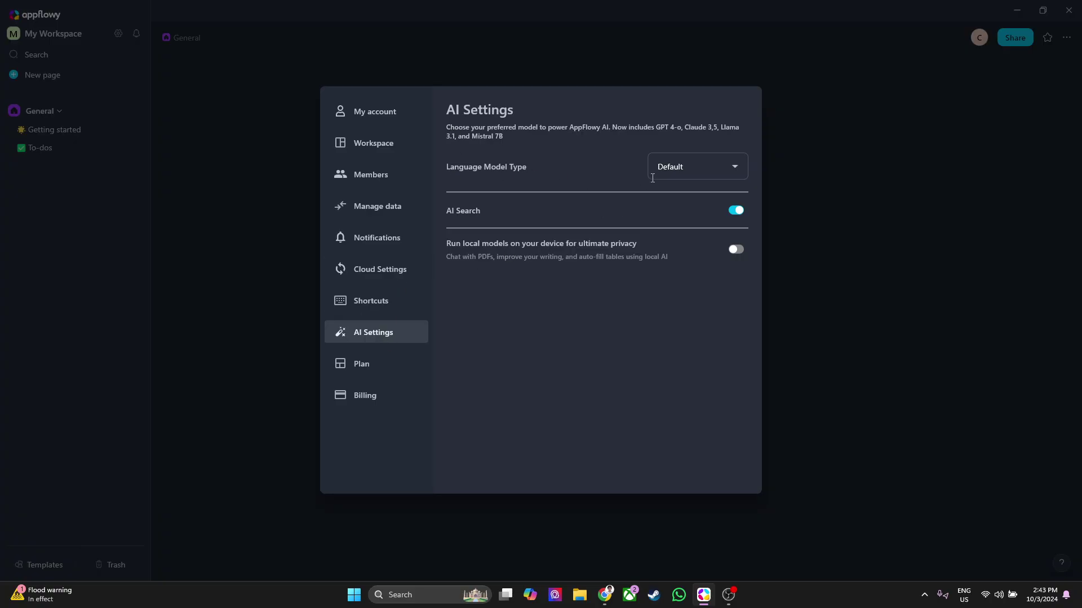
pyautogui.click(732, 171)
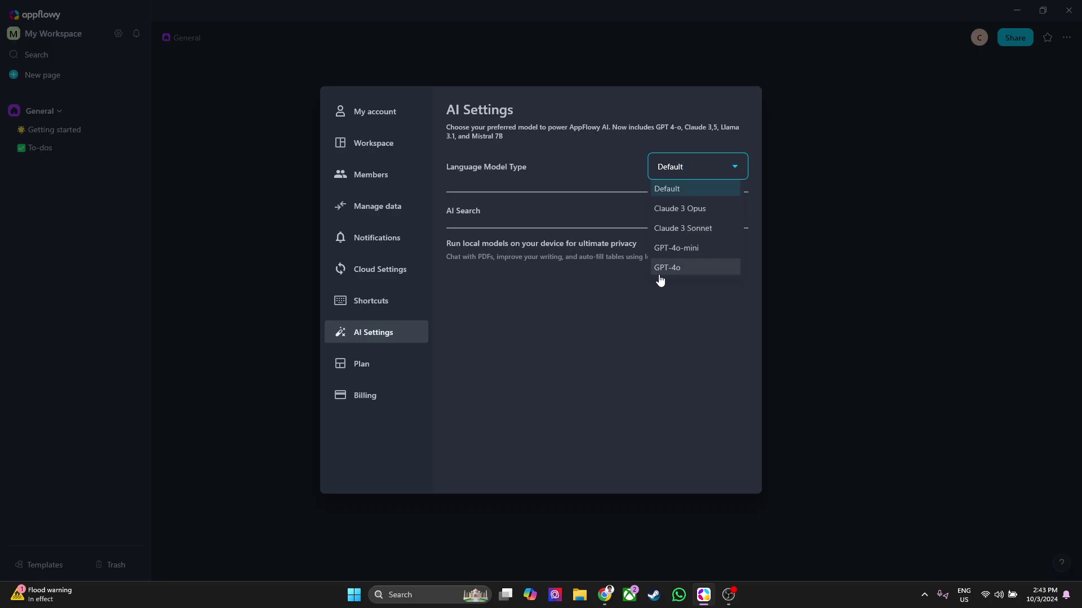
pyautogui.click(609, 316)
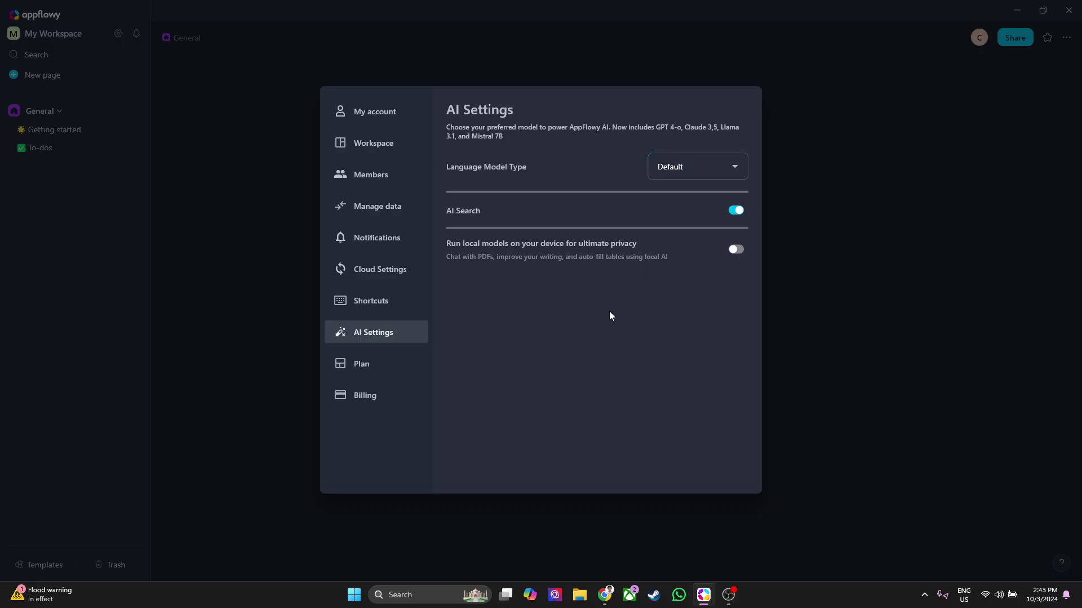
# Review the Plan page (Free plan, AI Max add-on at US$8), closing the Chrome checkout tab.
pyautogui.click(380, 365)
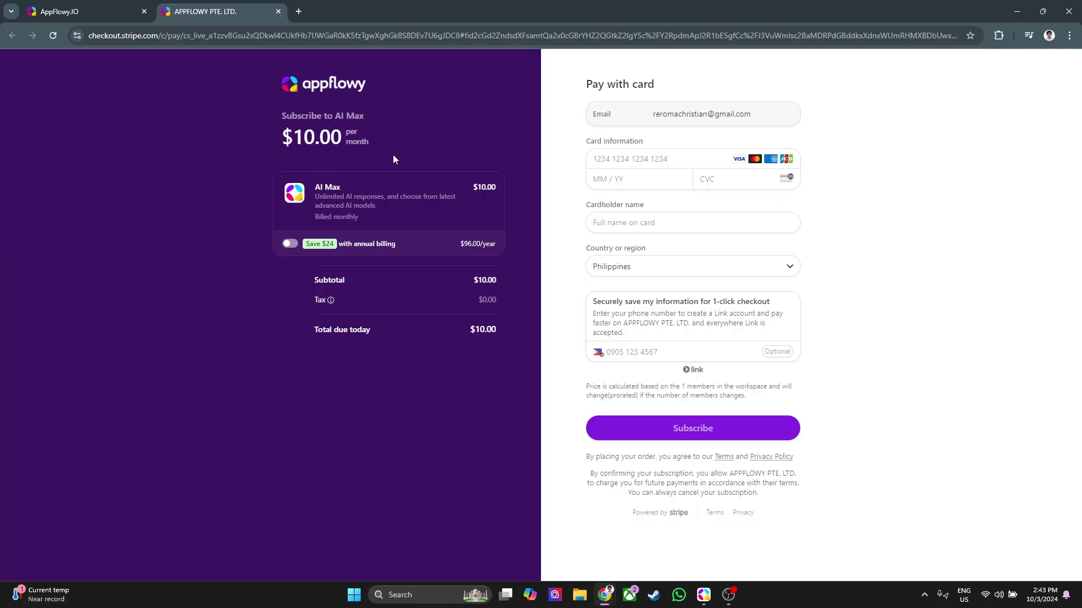
pyautogui.click(279, 12)
pyautogui.click(697, 604)
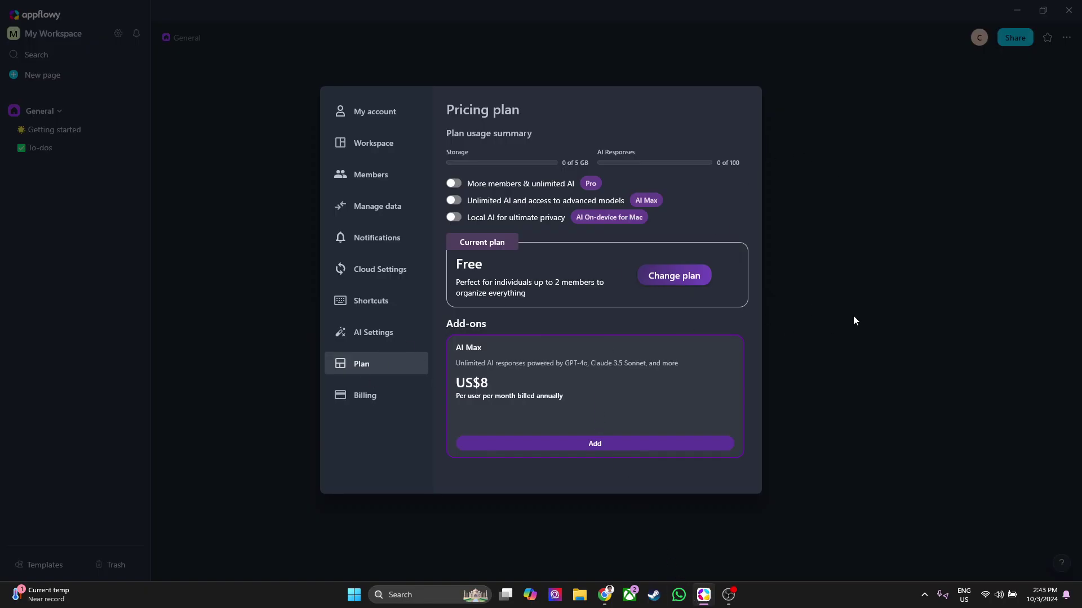
# Close Settings and filter the appflowy.io templates gallery to Project Management templates.
pyautogui.click(273, 199)
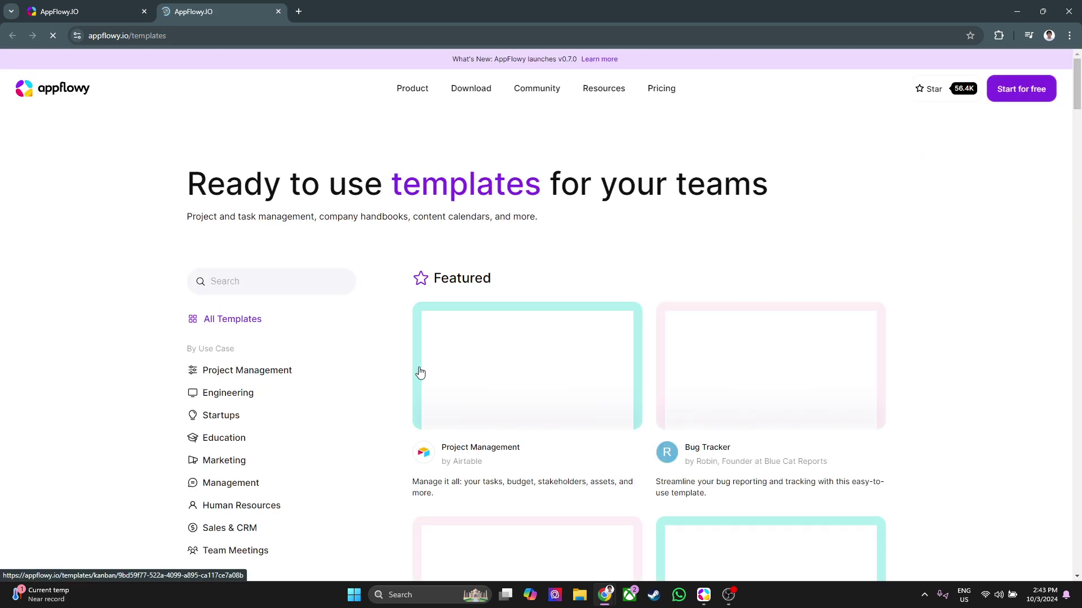
pyautogui.scroll(-1, 394, 377)
pyautogui.scroll(-1, 394, 377)
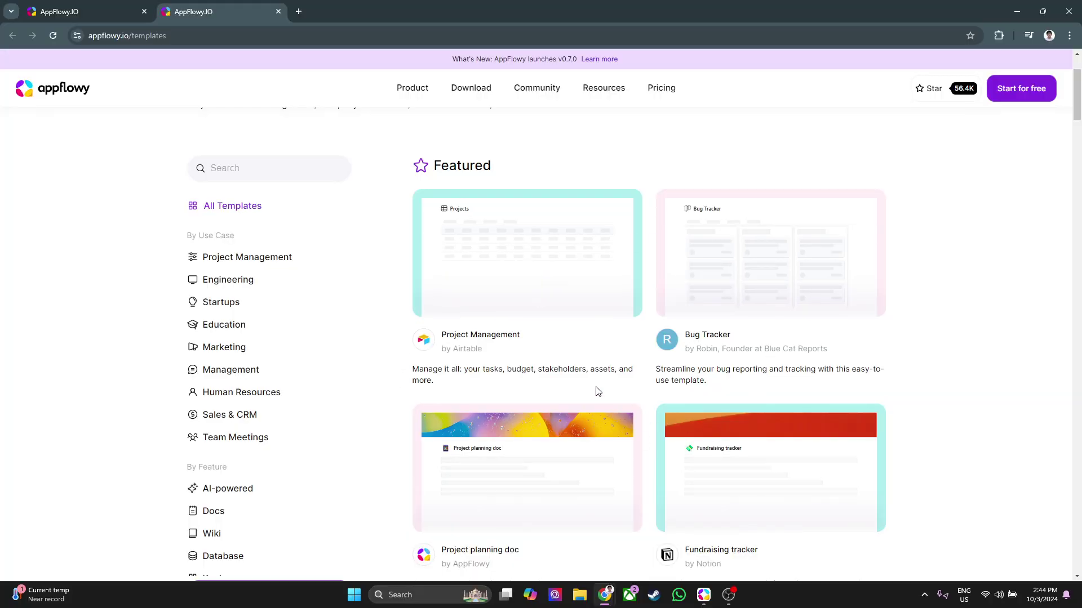
pyautogui.click(224, 265)
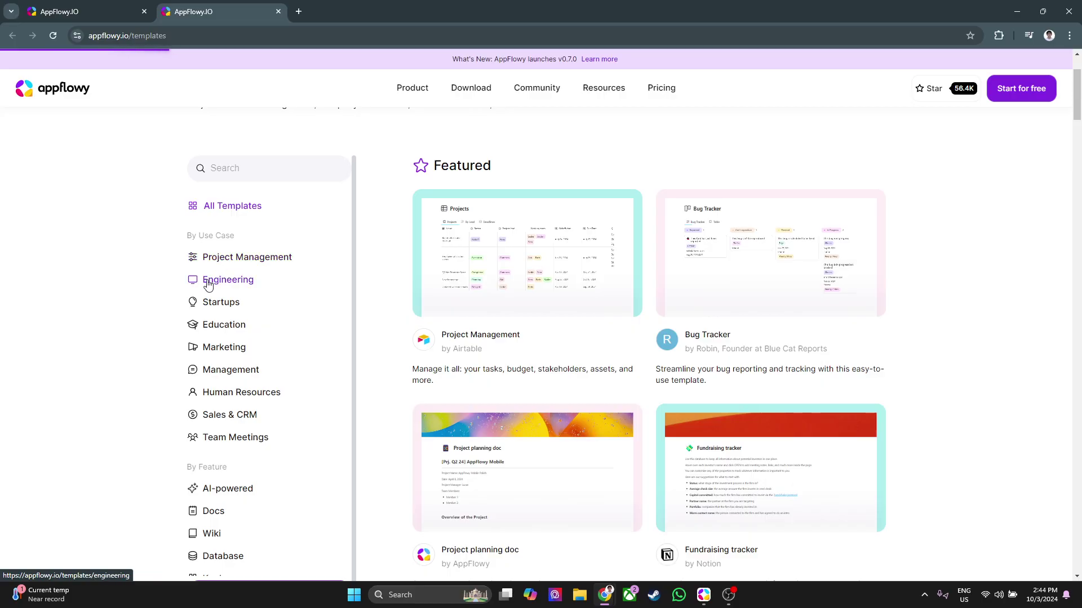
pyautogui.scroll(-1, 225, 401)
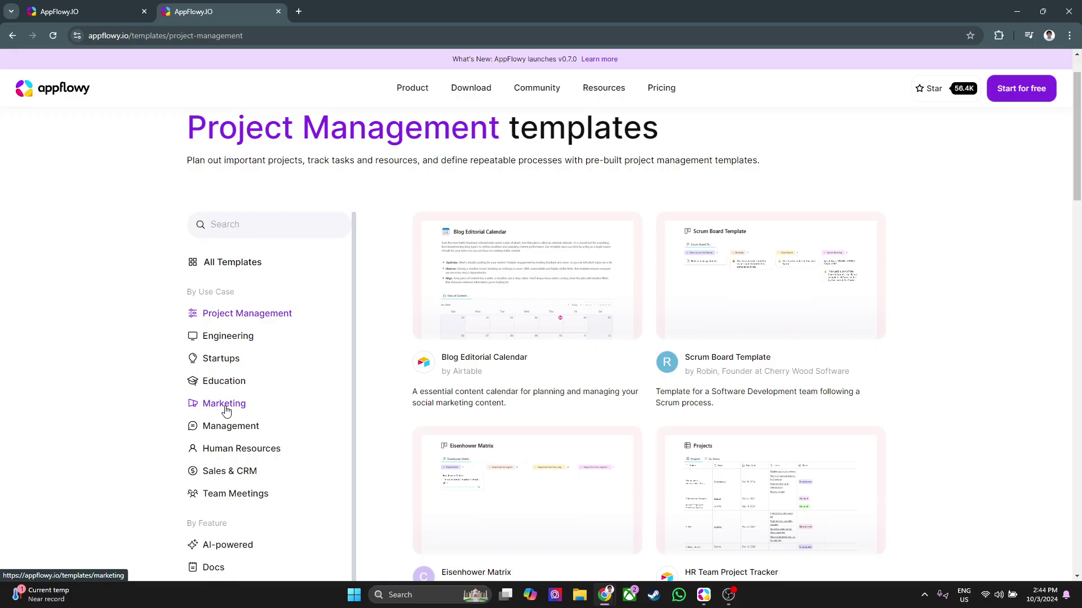
pyautogui.scroll(-1, 225, 409)
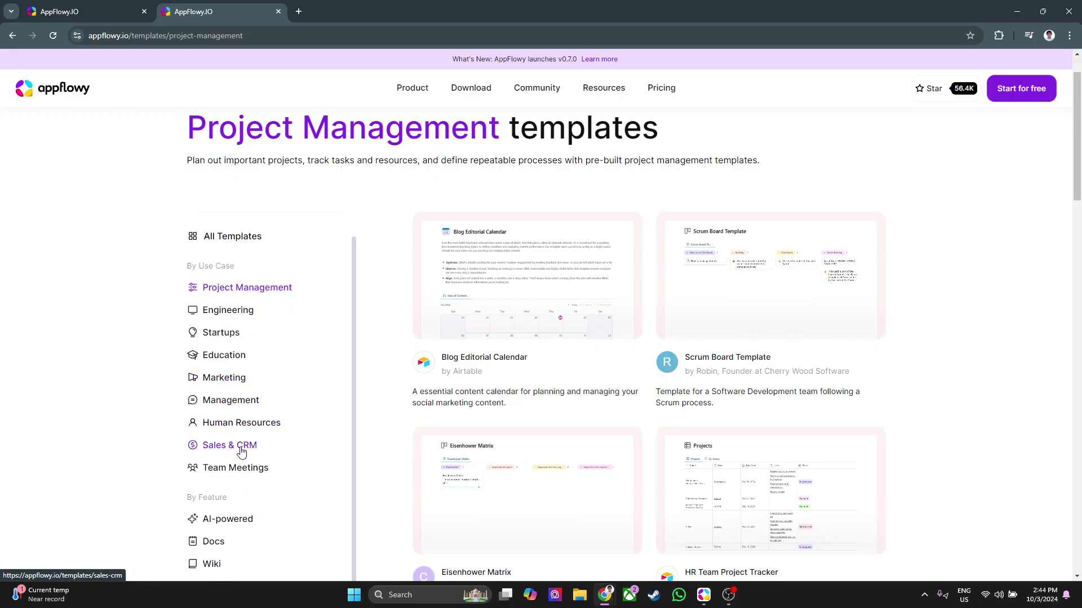
pyautogui.scroll(-3, 286, 454)
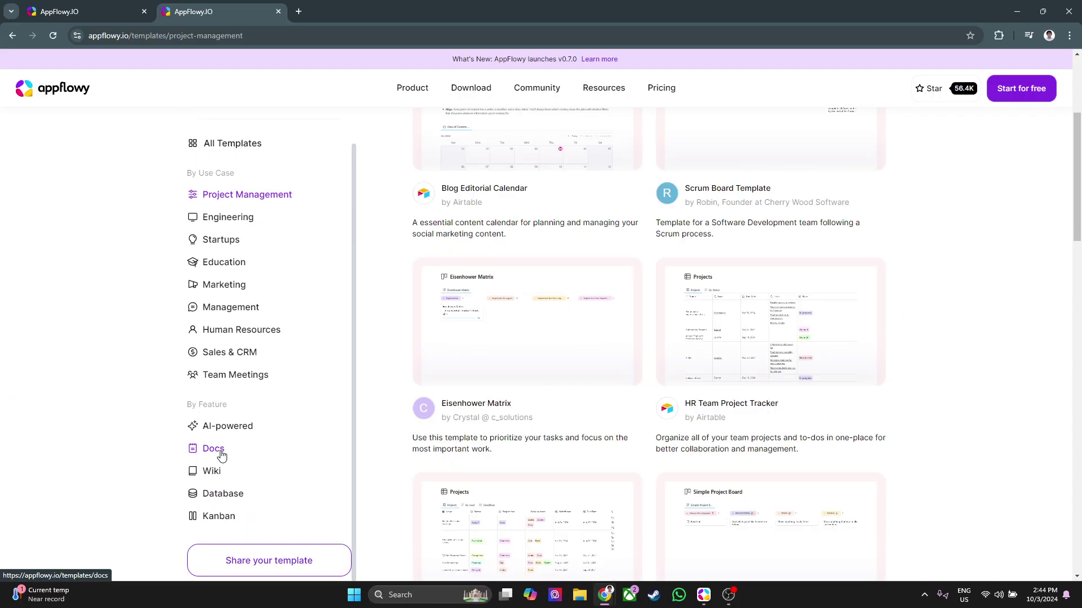
pyautogui.scroll(-1, 214, 445)
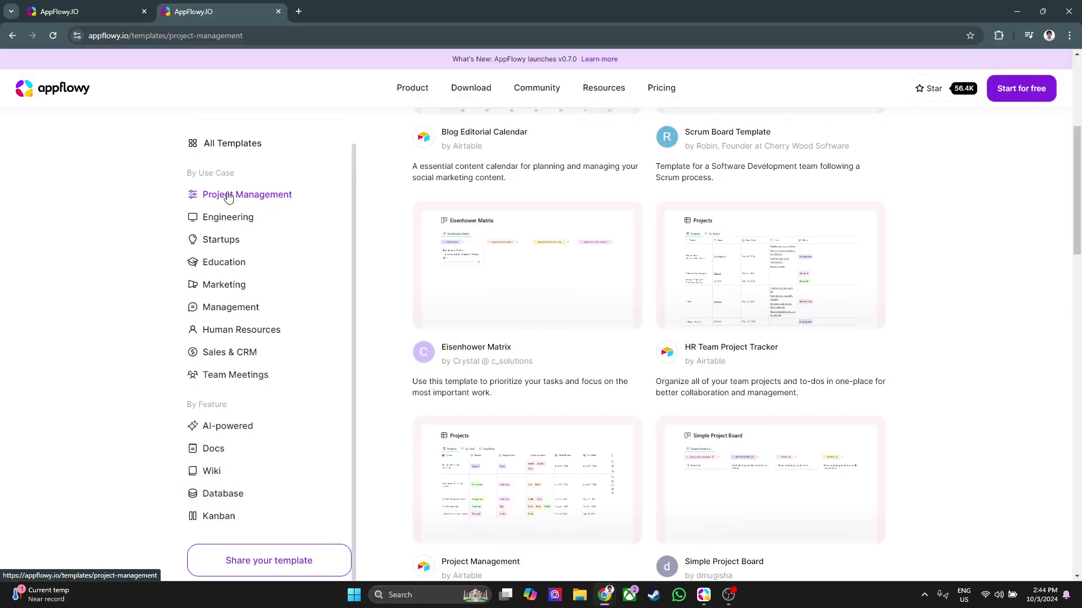
# Filter the gallery to Management templates and scroll until the Job Description Template card shows.
pyautogui.click(219, 313)
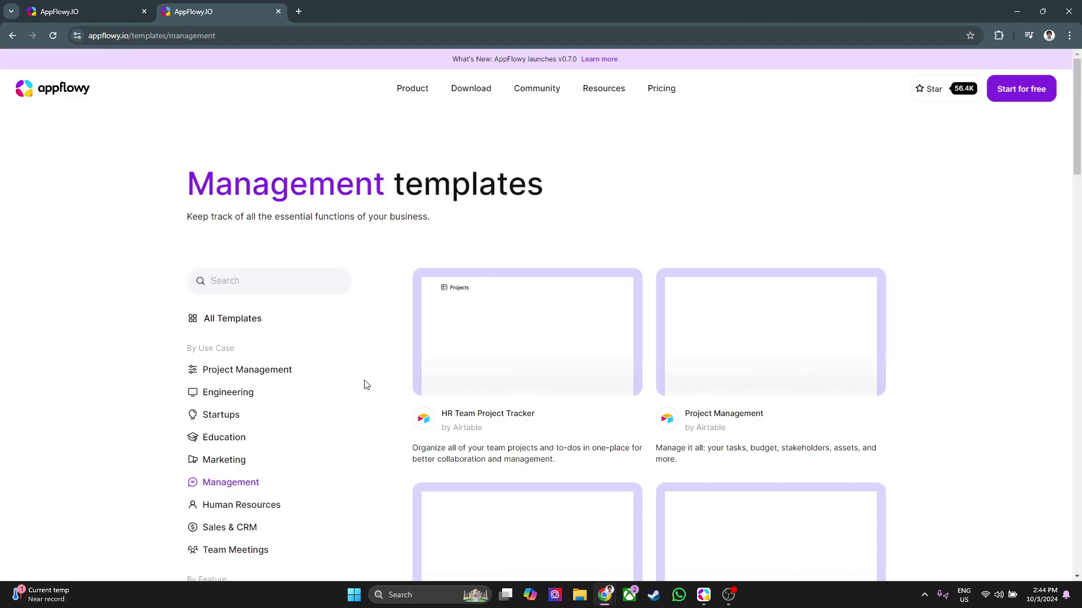
pyautogui.scroll(-2, 368, 383)
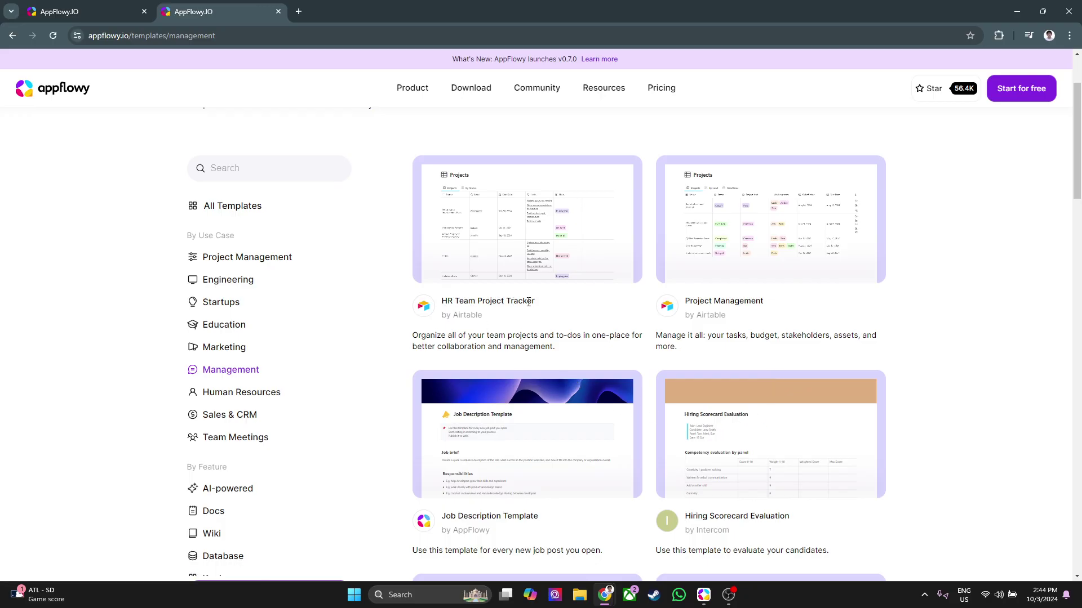
pyautogui.scroll(-5, 723, 383)
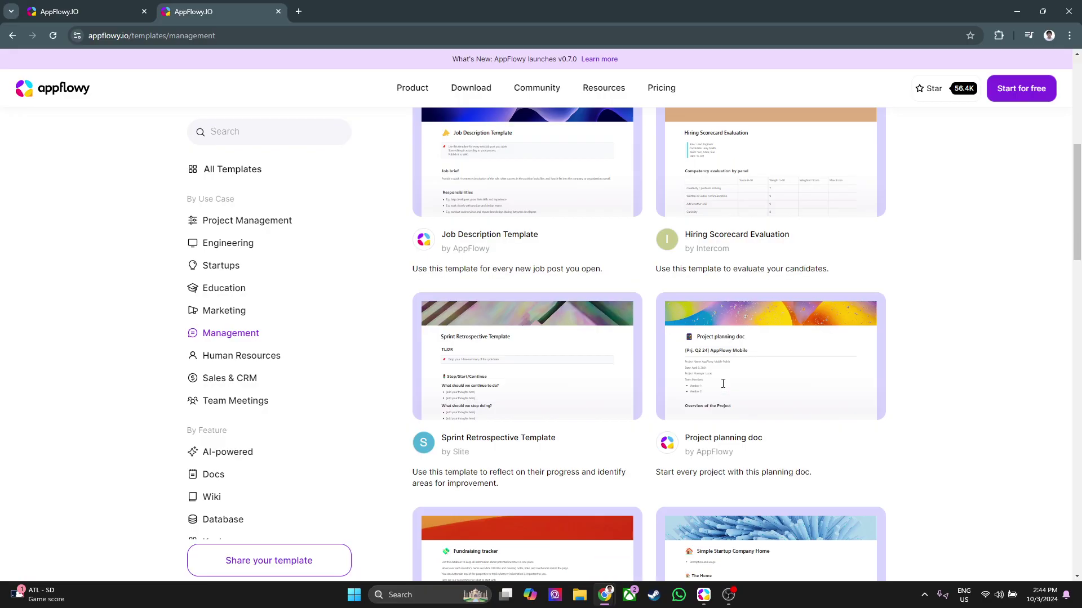
pyautogui.scroll(-3, 694, 389)
pyautogui.scroll(-2, 647, 485)
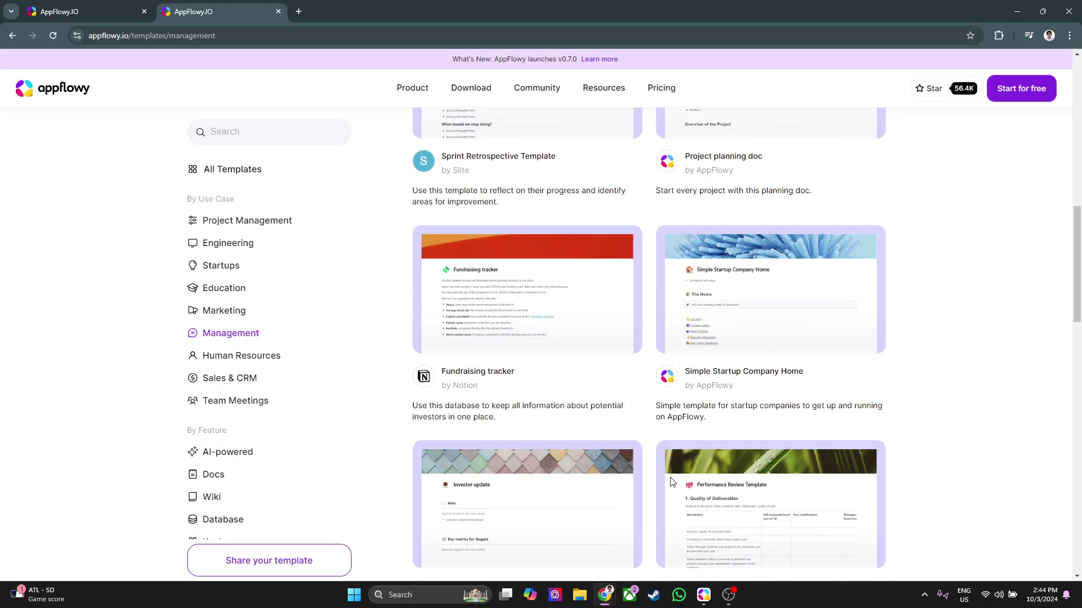
pyautogui.scroll(-2, 752, 371)
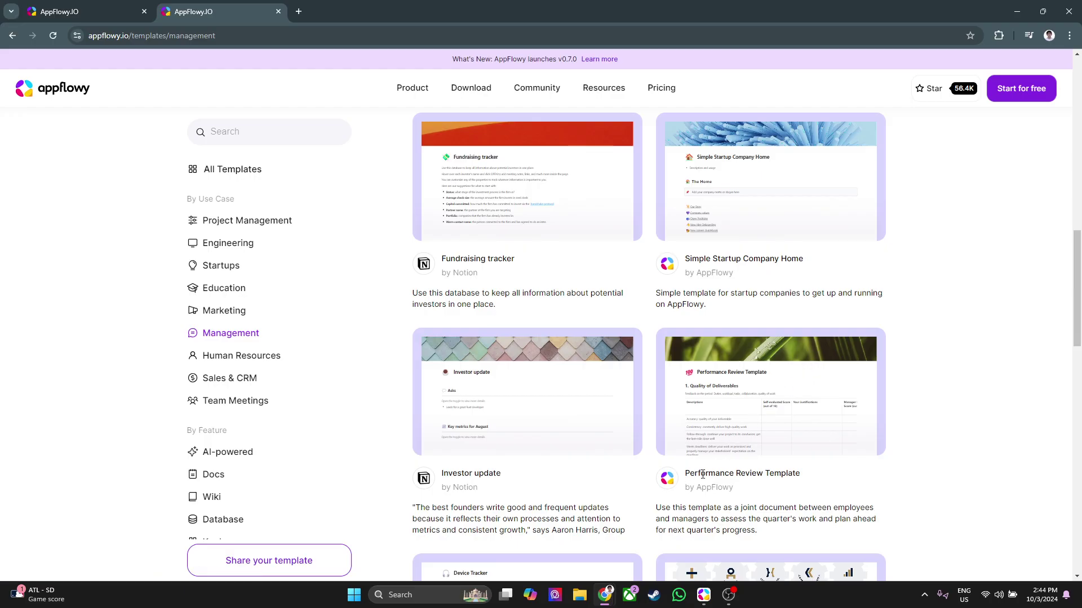
pyautogui.scroll(-7, 755, 468)
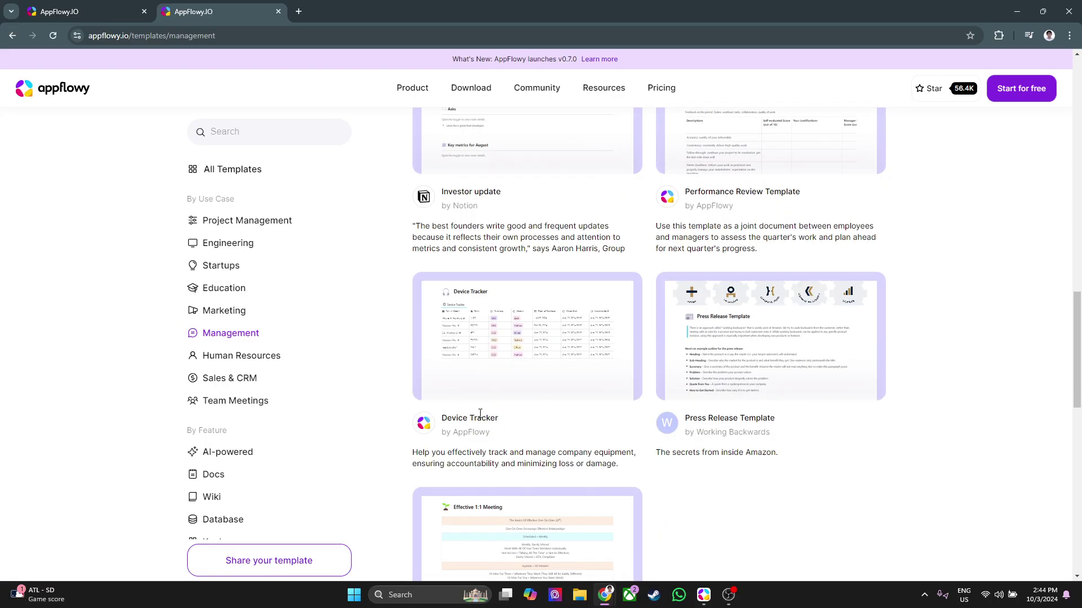
pyautogui.scroll(-2, 441, 421)
pyautogui.scroll(12, 678, 444)
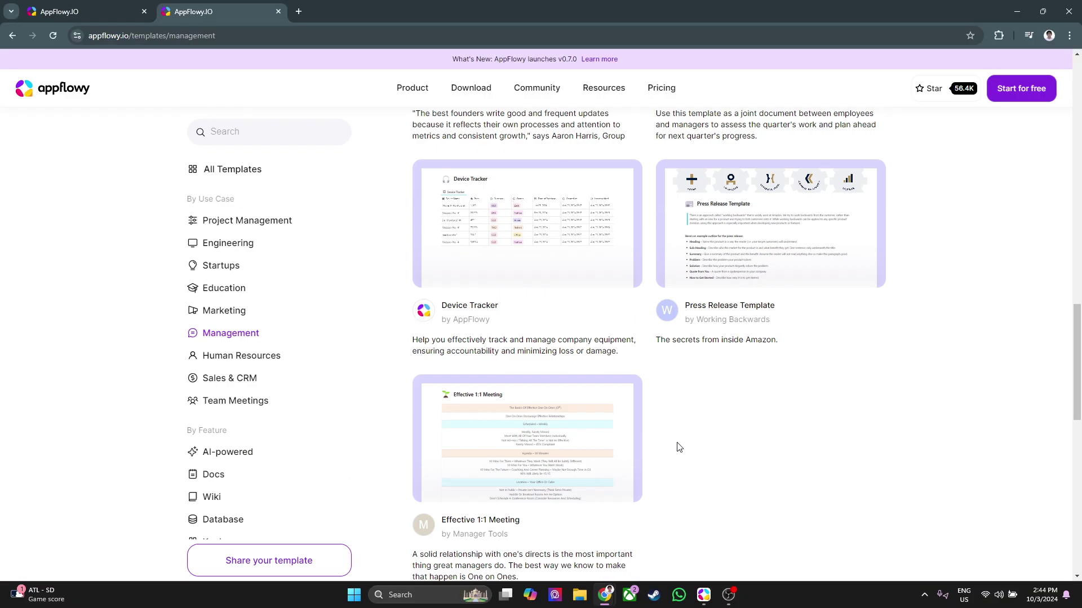
pyautogui.scroll(3, 725, 458)
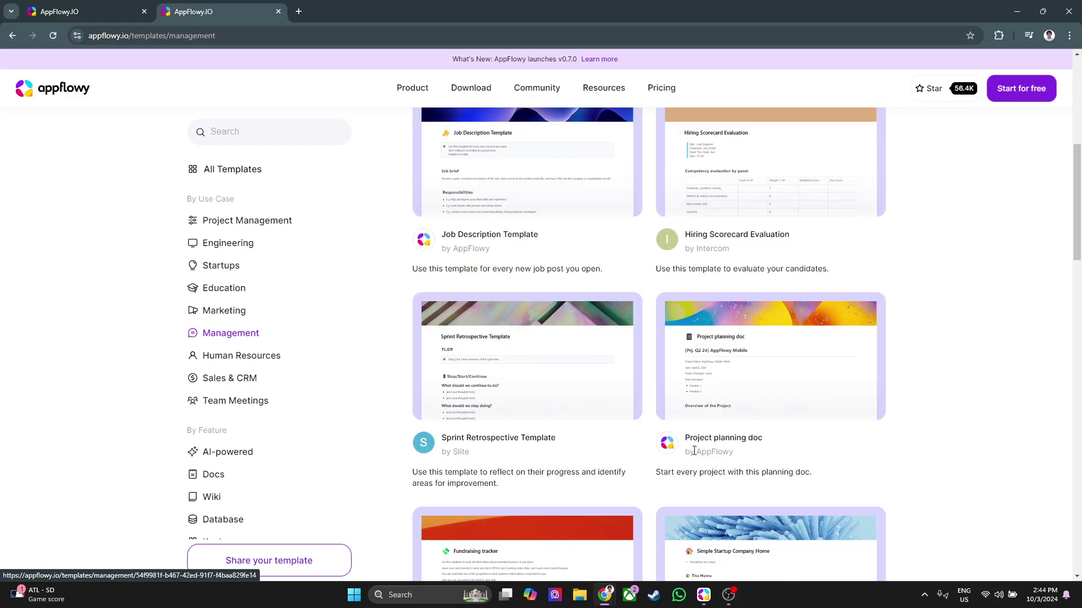
pyautogui.scroll(2, 649, 459)
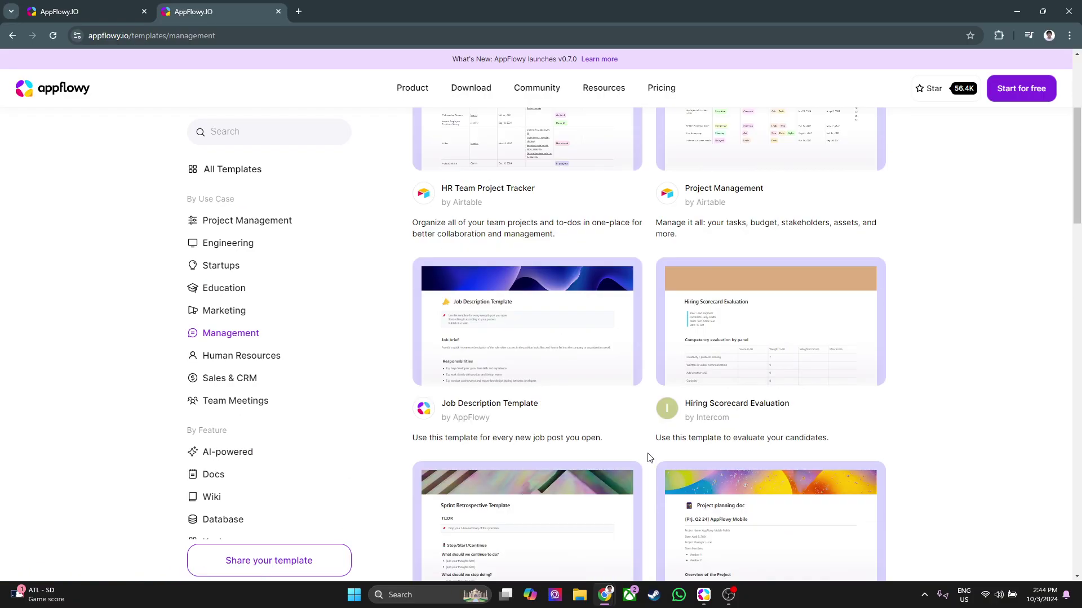
pyautogui.scroll(2, 425, 387)
pyautogui.scroll(-1, 424, 408)
# Open the Job Description Template, choose Use this template, and sign in with Google.
pyautogui.click(515, 363)
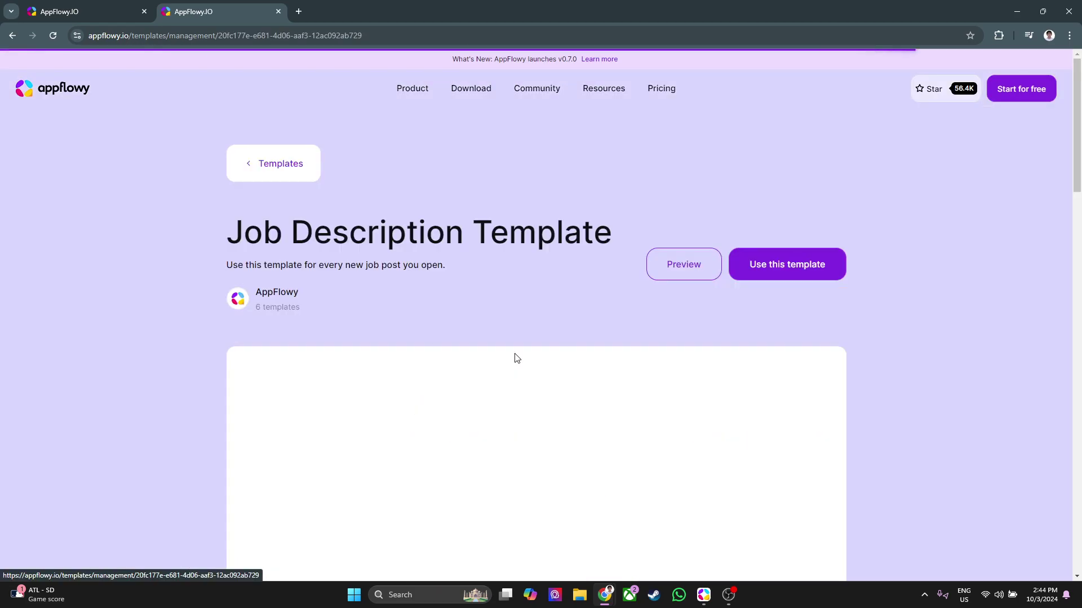
pyautogui.scroll(-4, 500, 319)
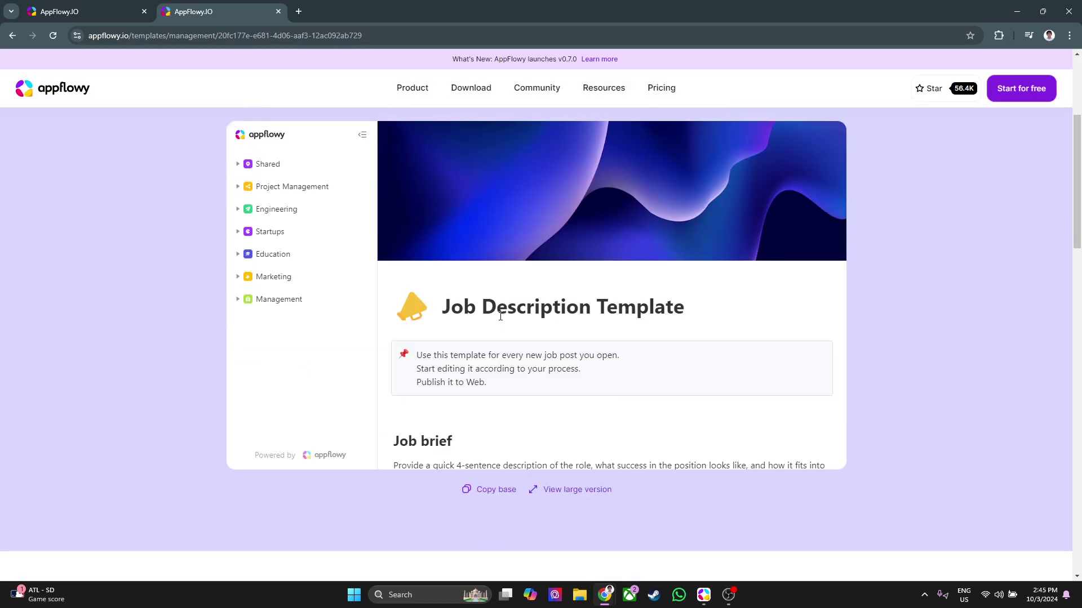
pyautogui.scroll(2, 492, 393)
pyautogui.scroll(2, 479, 406)
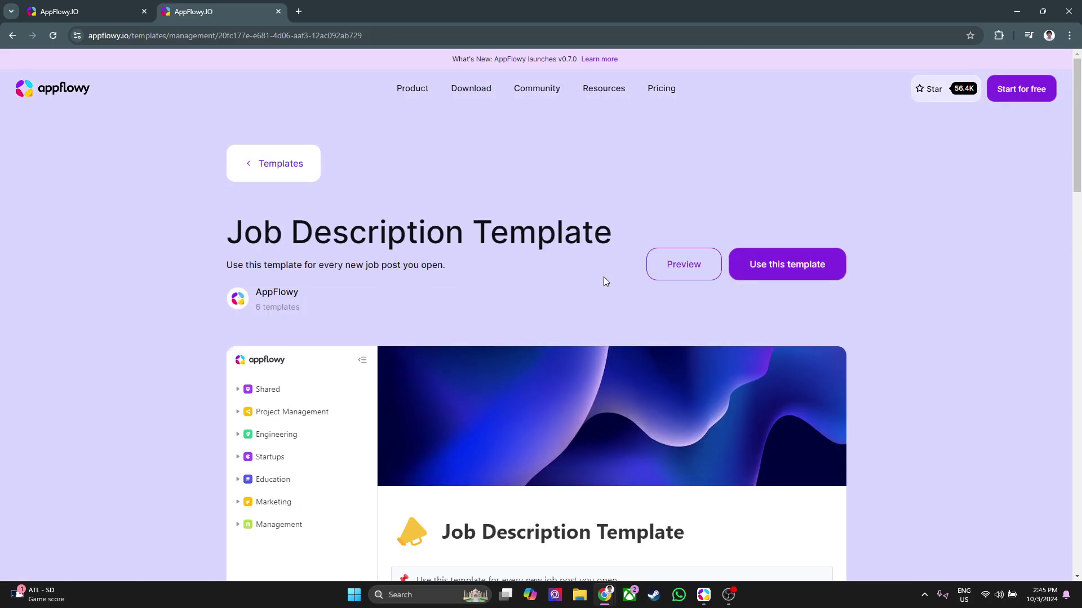
pyautogui.click(772, 269)
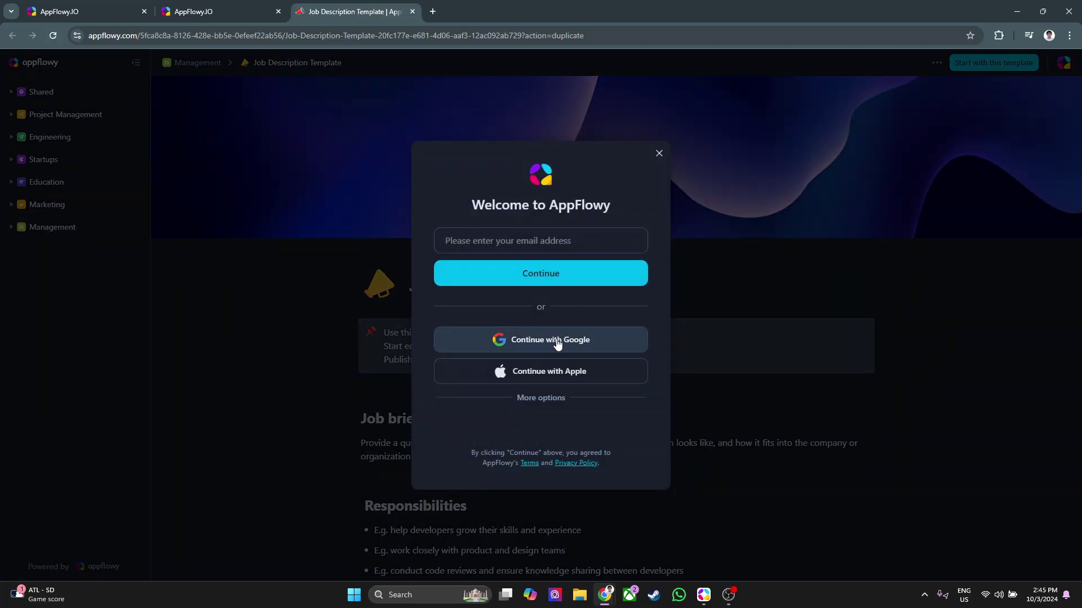
pyautogui.click(528, 337)
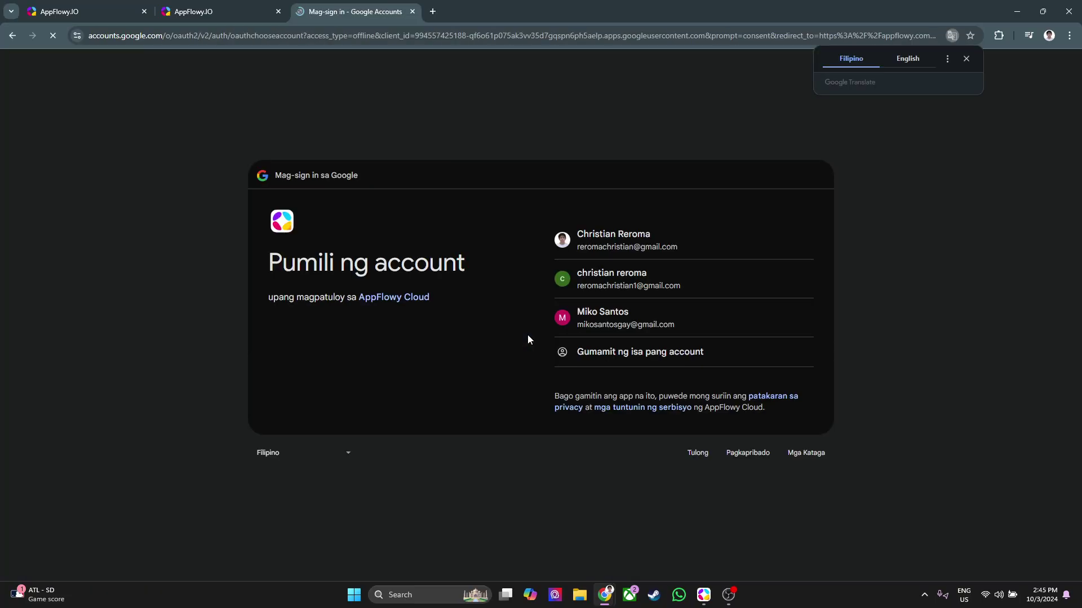
pyautogui.click(595, 245)
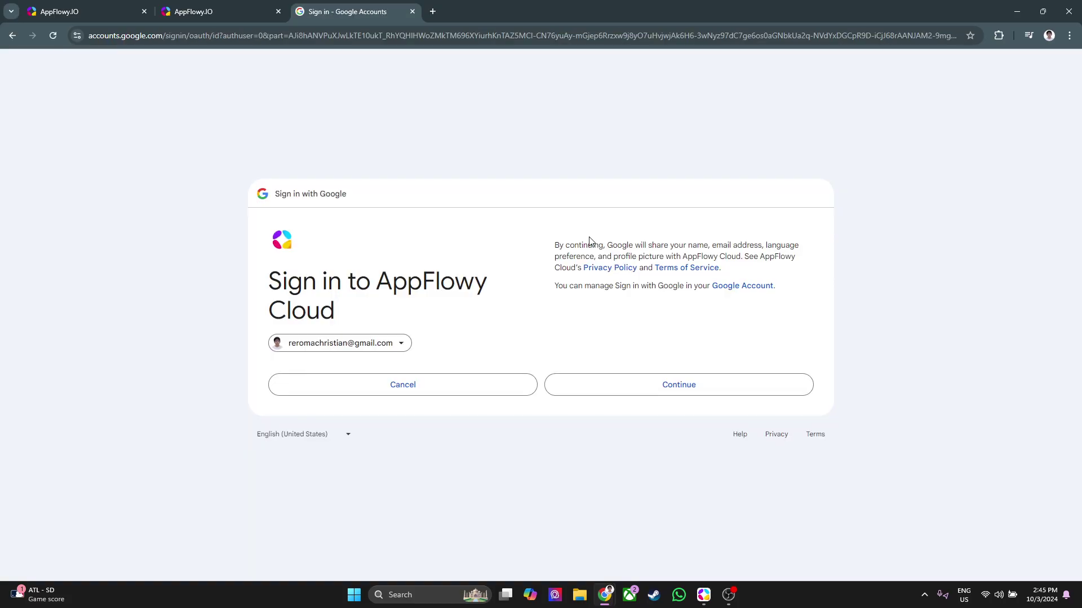
pyautogui.click(632, 378)
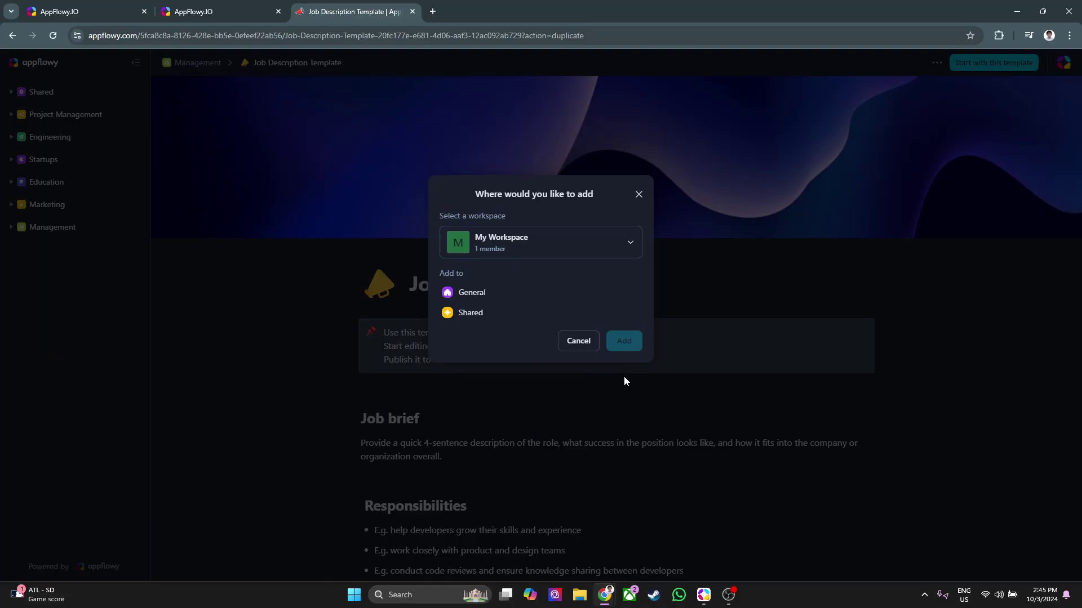
# Add the template copy to My Workspace under the General section.
pyautogui.click(536, 246)
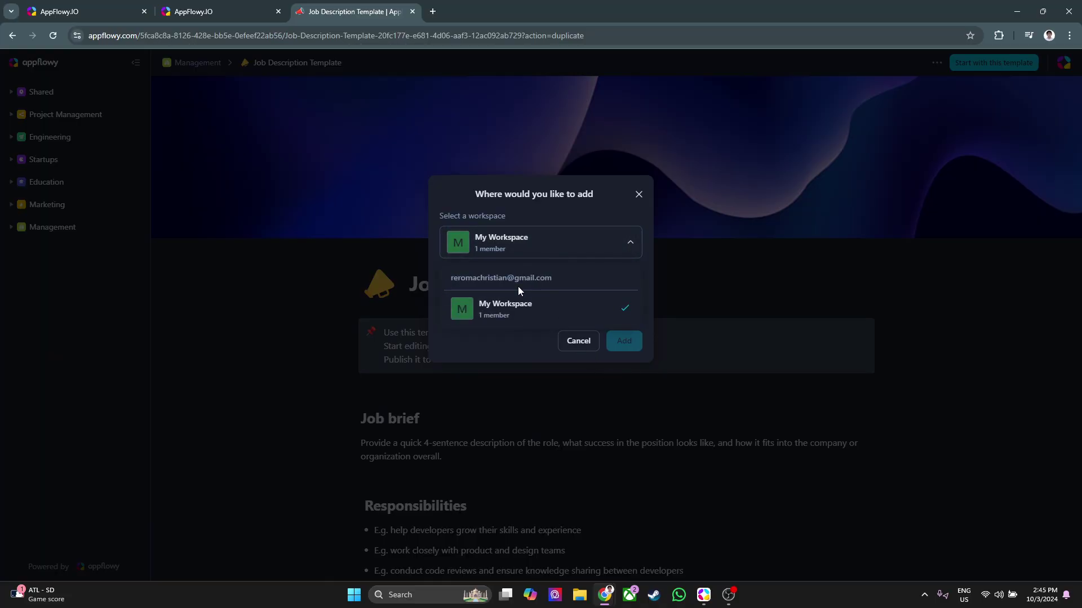
pyautogui.click(509, 308)
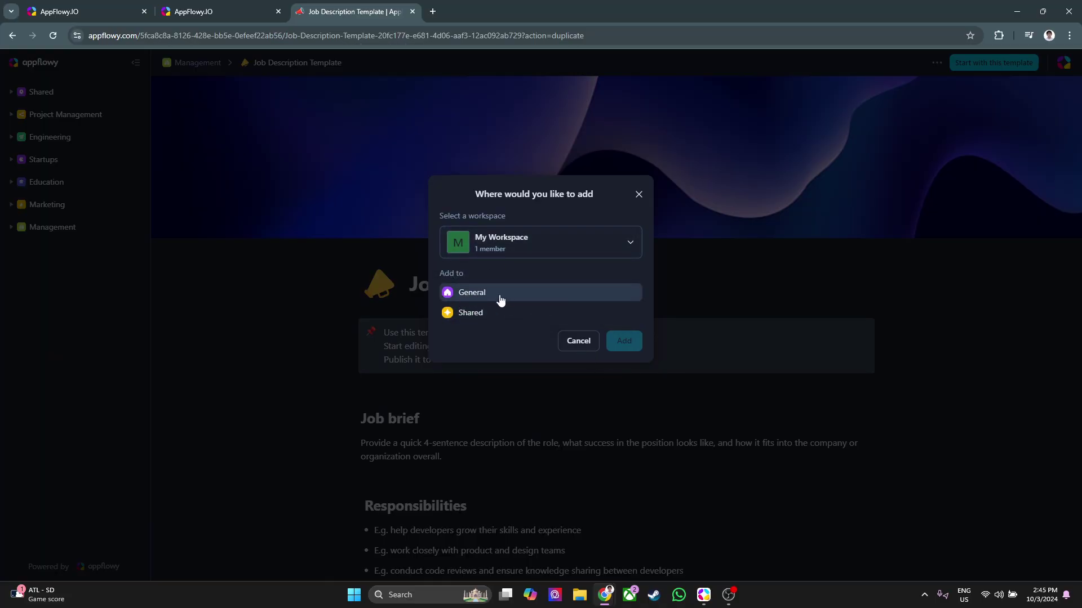
pyautogui.click(491, 298)
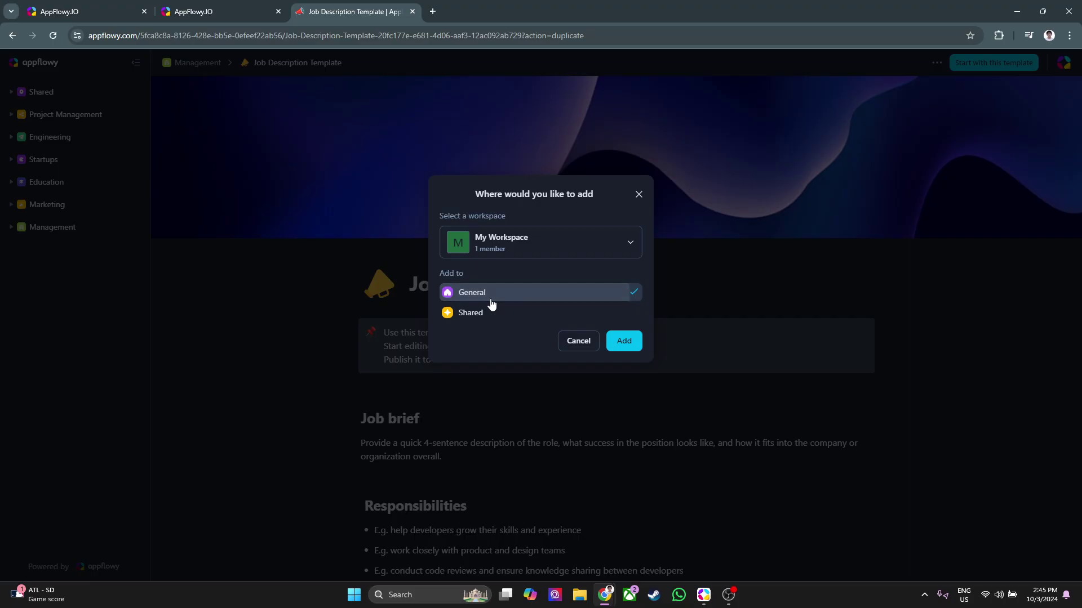
pyautogui.click(624, 349)
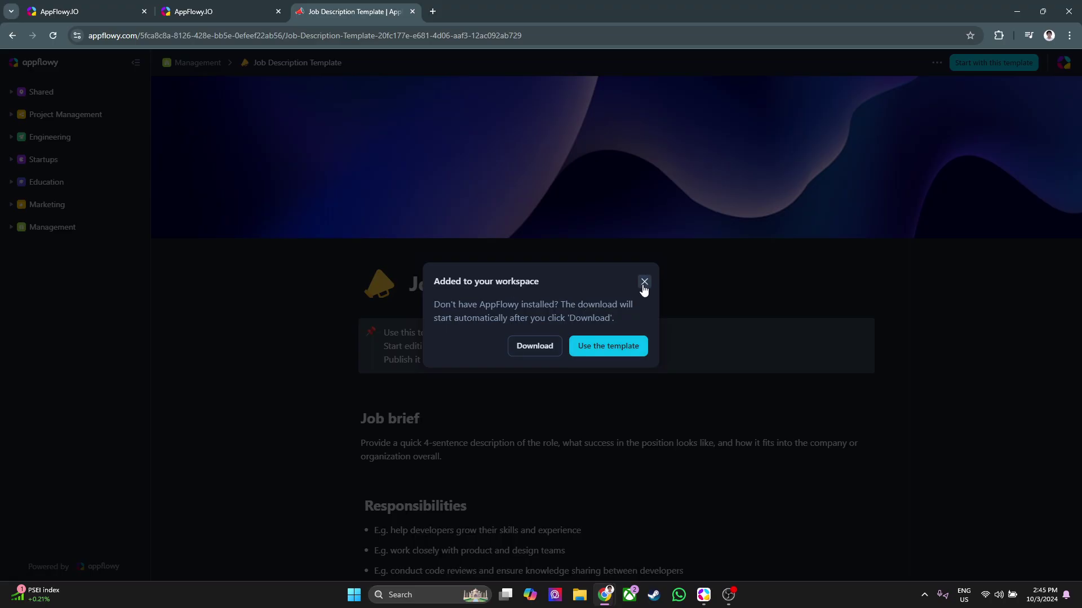
# Launch the copied template in the AppFlowy desktop app and open the Job Description Template page.
pyautogui.click(614, 352)
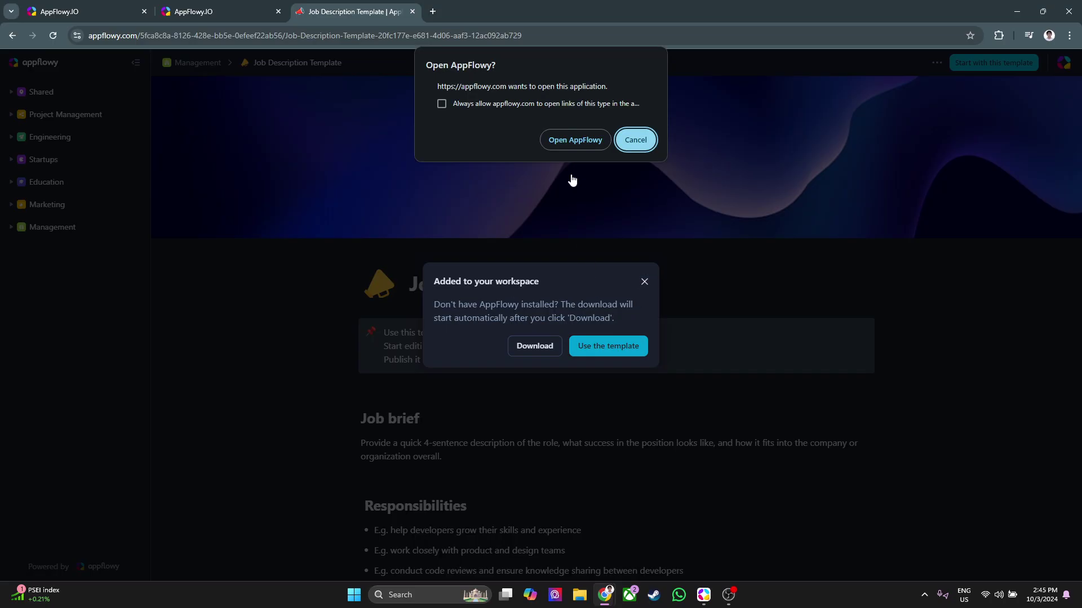
pyautogui.click(567, 140)
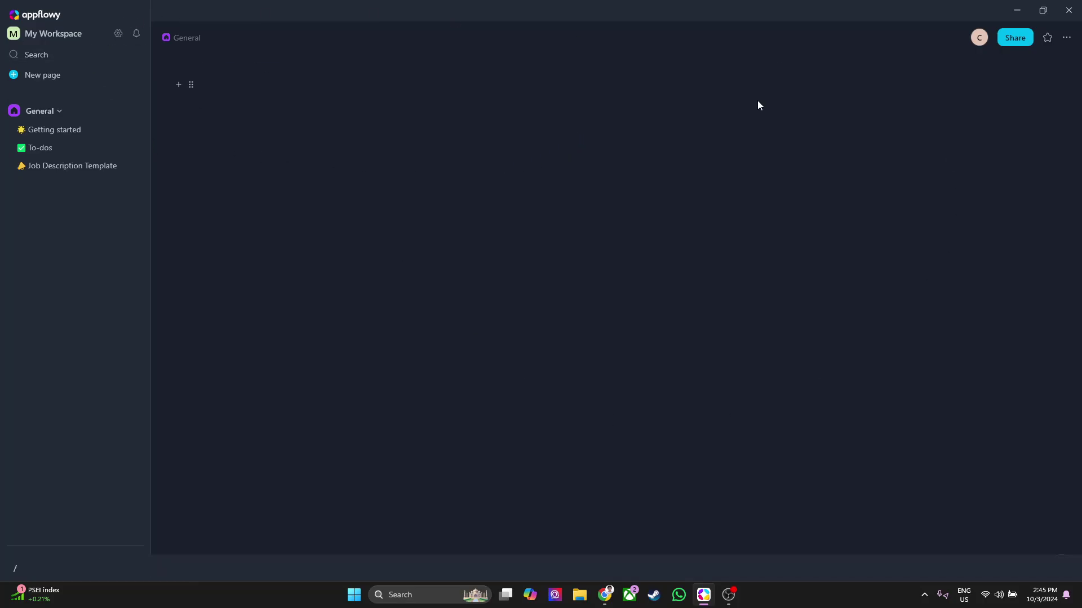
pyautogui.click(57, 172)
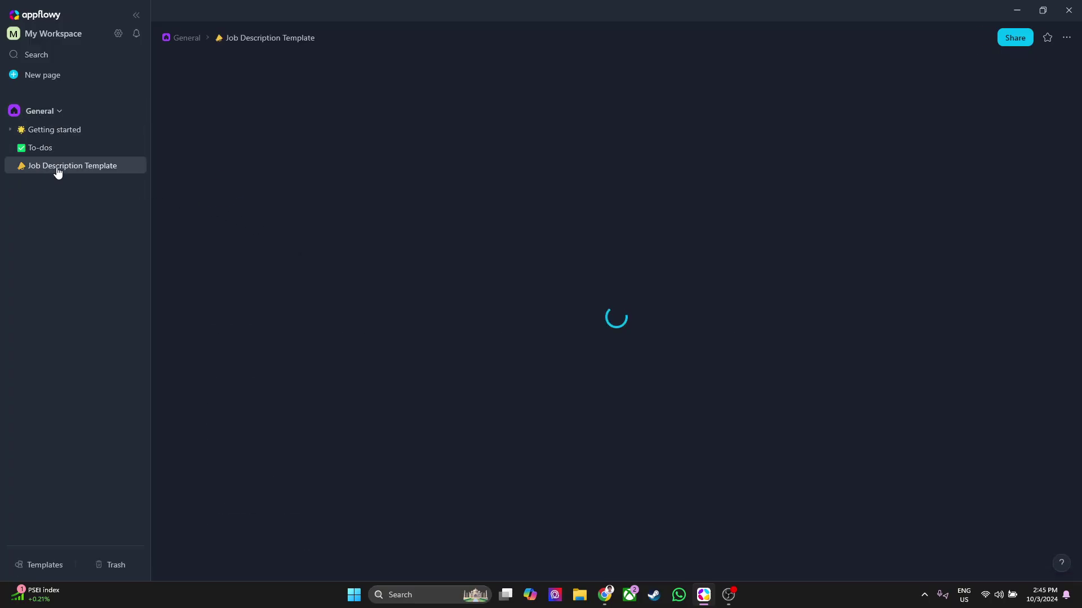
pyautogui.scroll(-1, 322, 275)
pyautogui.scroll(1, 225, 293)
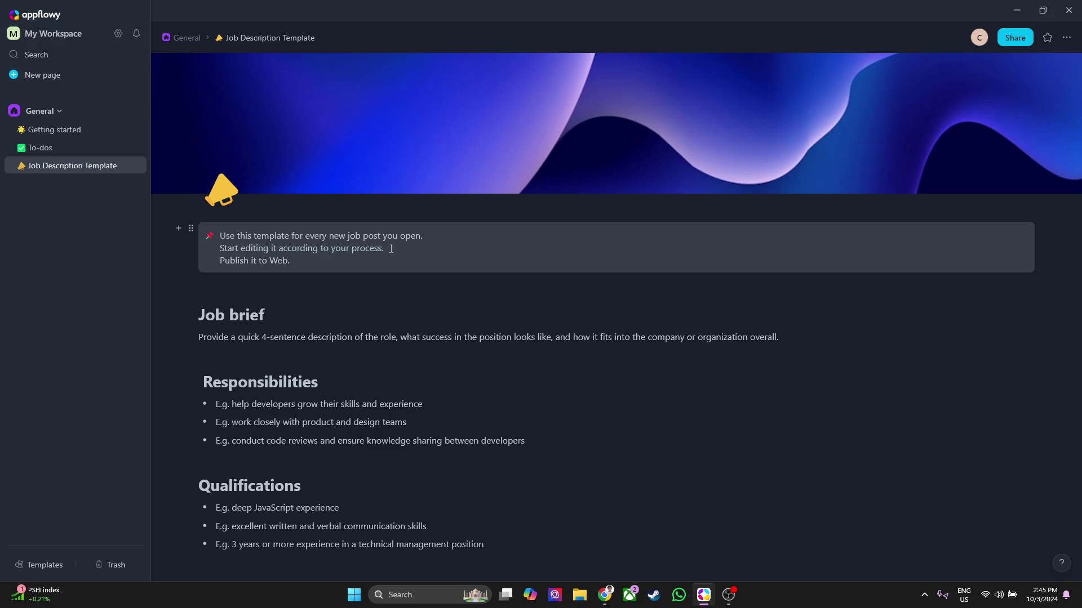
pyautogui.scroll(-3, 313, 374)
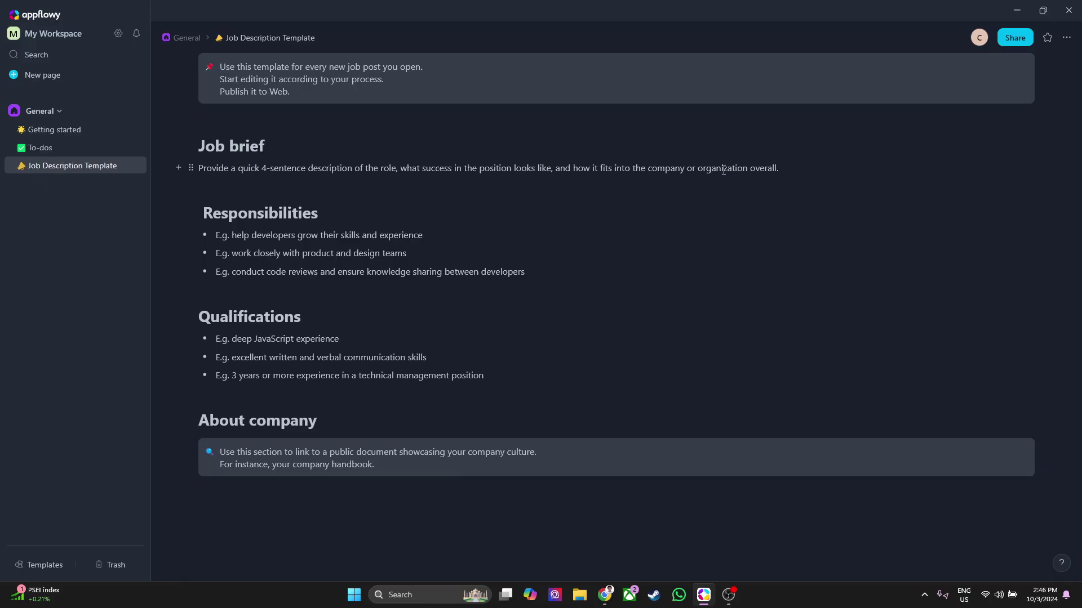
pyautogui.moveTo(776, 169); pyautogui.dragTo(378, 160)
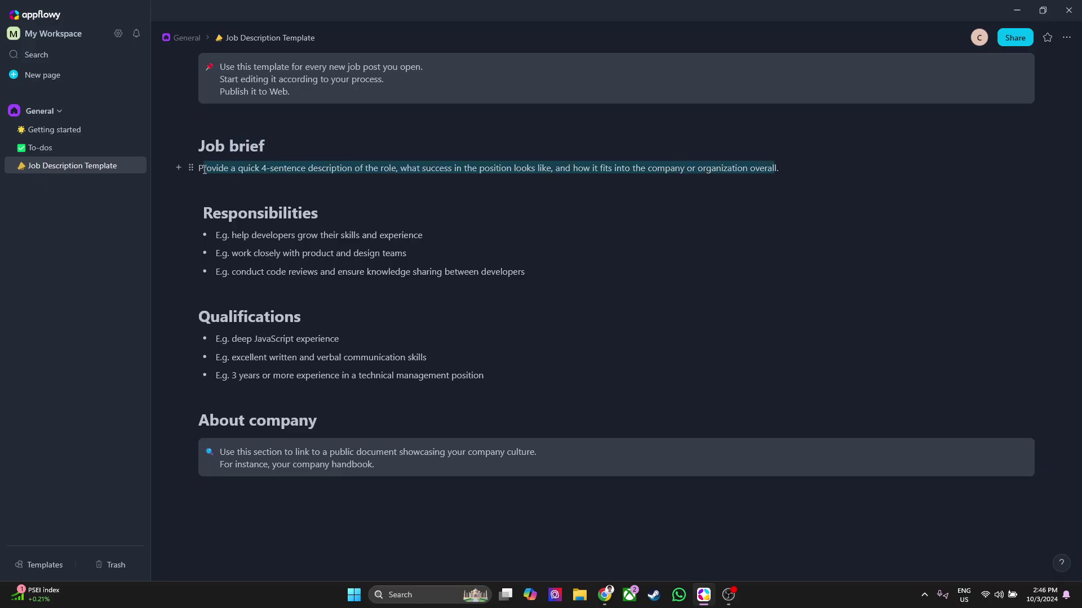
pyautogui.moveTo(204, 169); pyautogui.dragTo(204, 169)
pyautogui.click(273, 178)
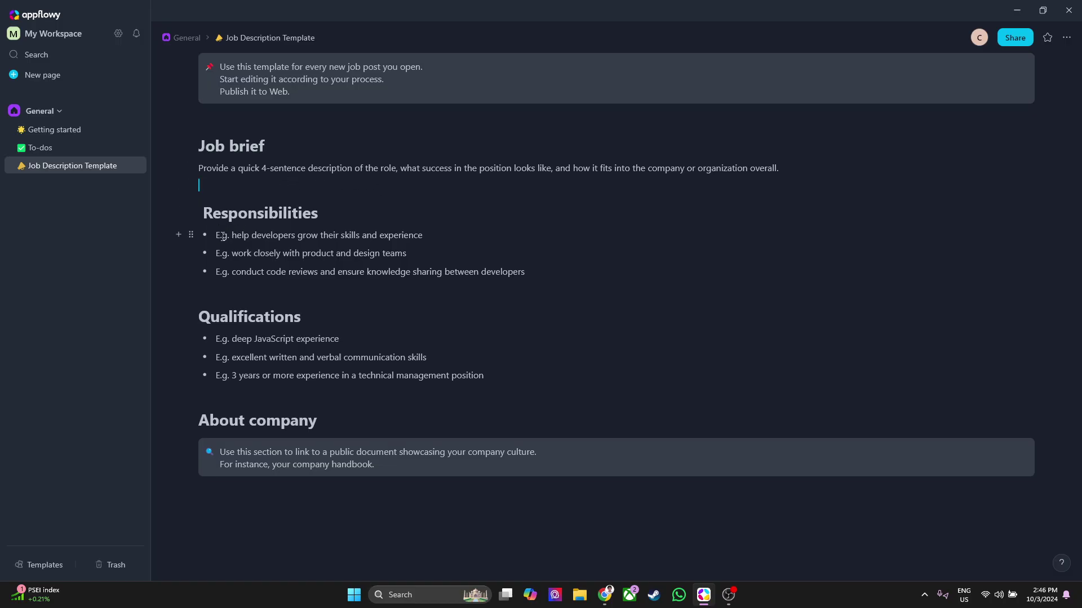
pyautogui.moveTo(219, 237); pyautogui.dragTo(533, 270)
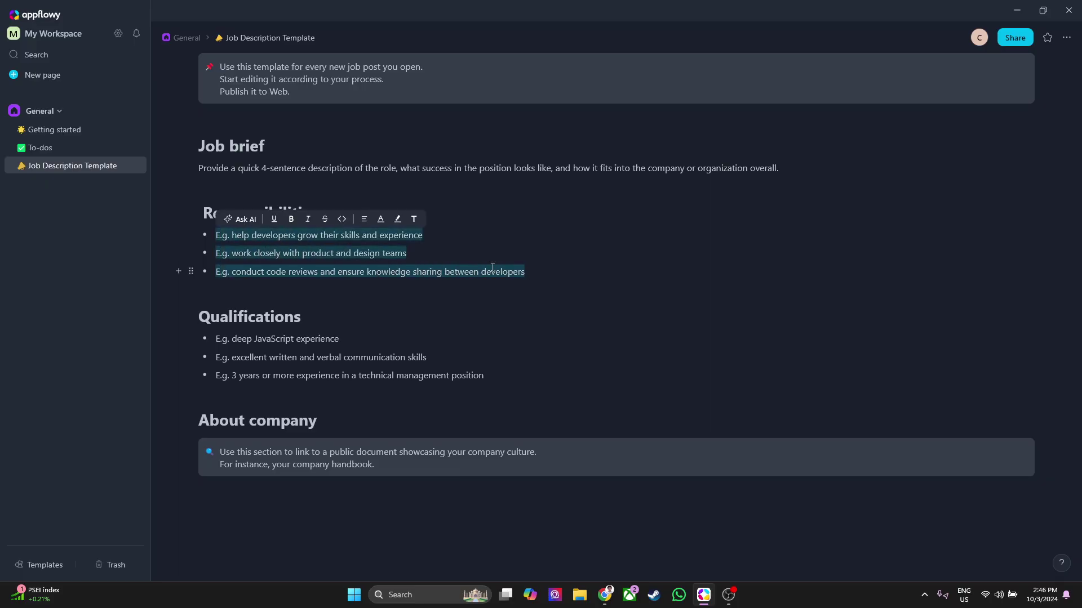
pyautogui.click(306, 253)
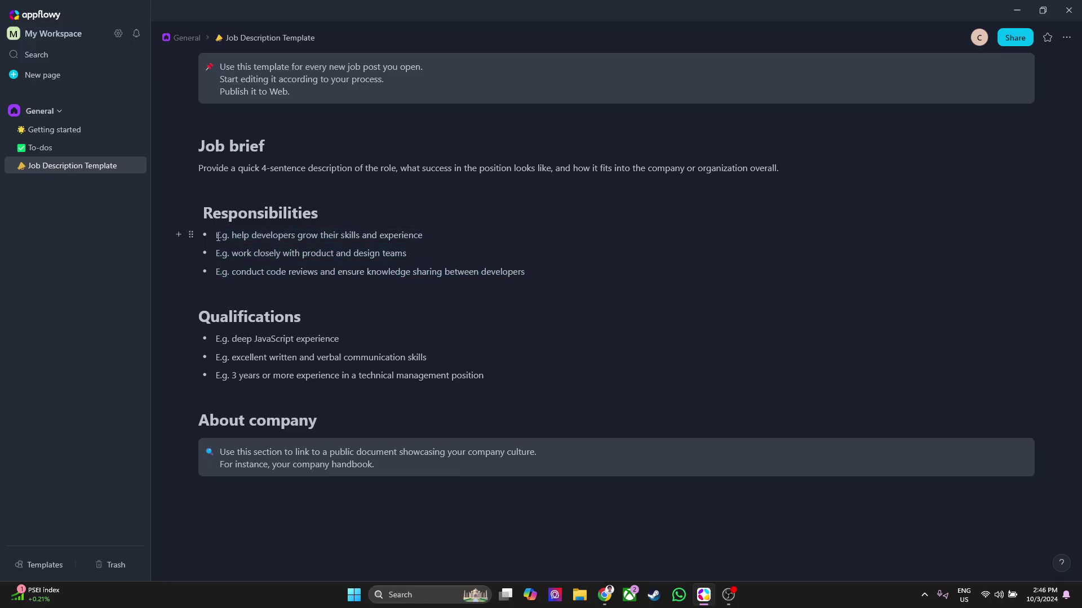
pyautogui.scroll(2, 232, 82)
pyautogui.scroll(-2, 265, 387)
pyautogui.scroll(-1, 228, 374)
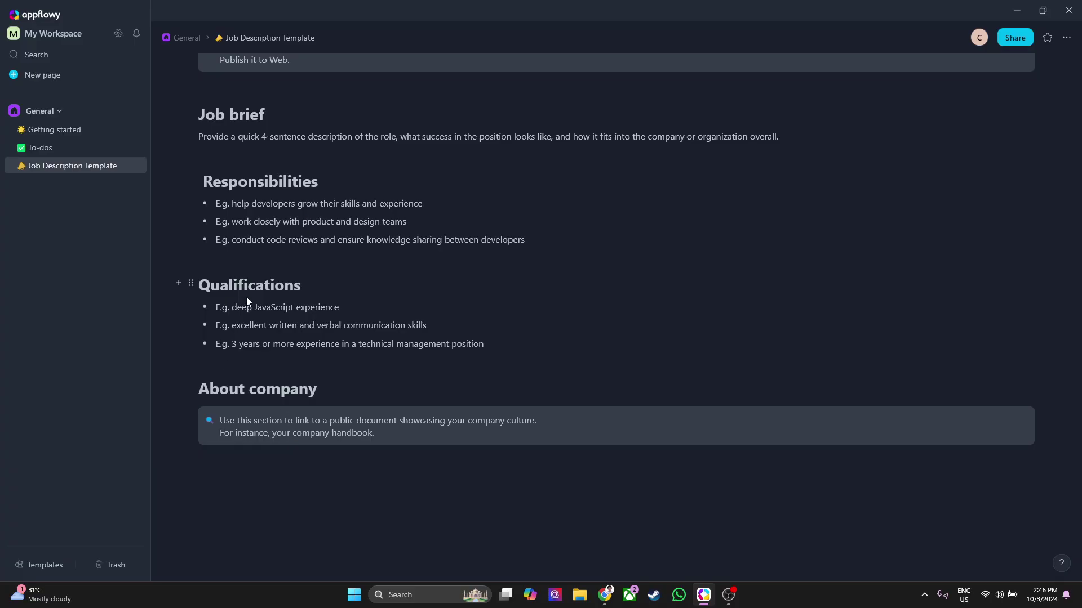
pyautogui.scroll(2, 250, 296)
pyautogui.scroll(-2, 200, 312)
# Insert an empty block, drag it up, and move the '3 years or more experience' bullet under 'deep JavaScript experience'.
pyautogui.click(178, 306)
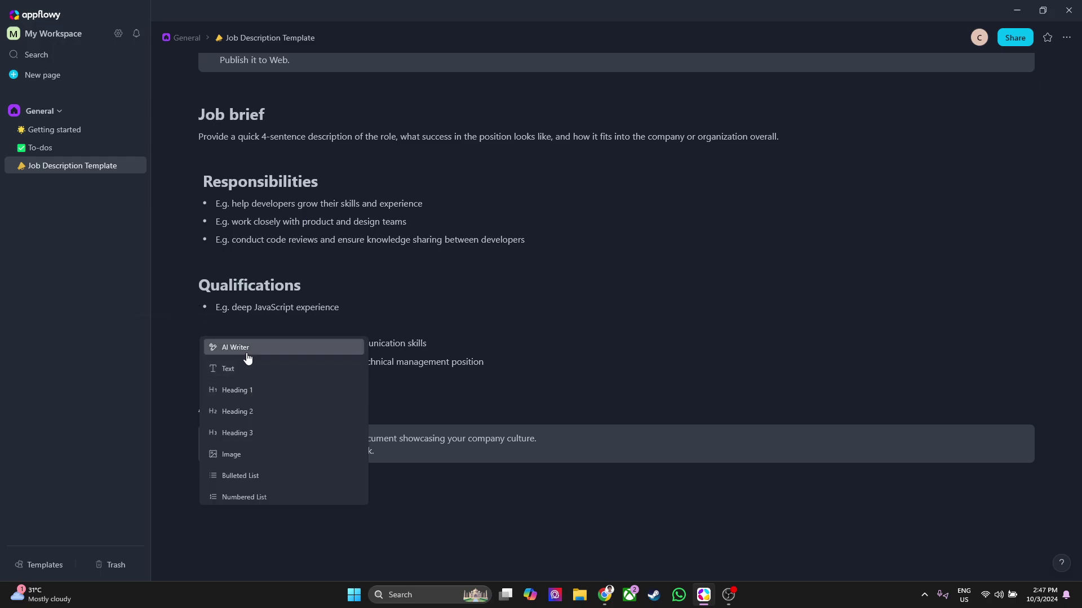
pyautogui.scroll(-1, 254, 394)
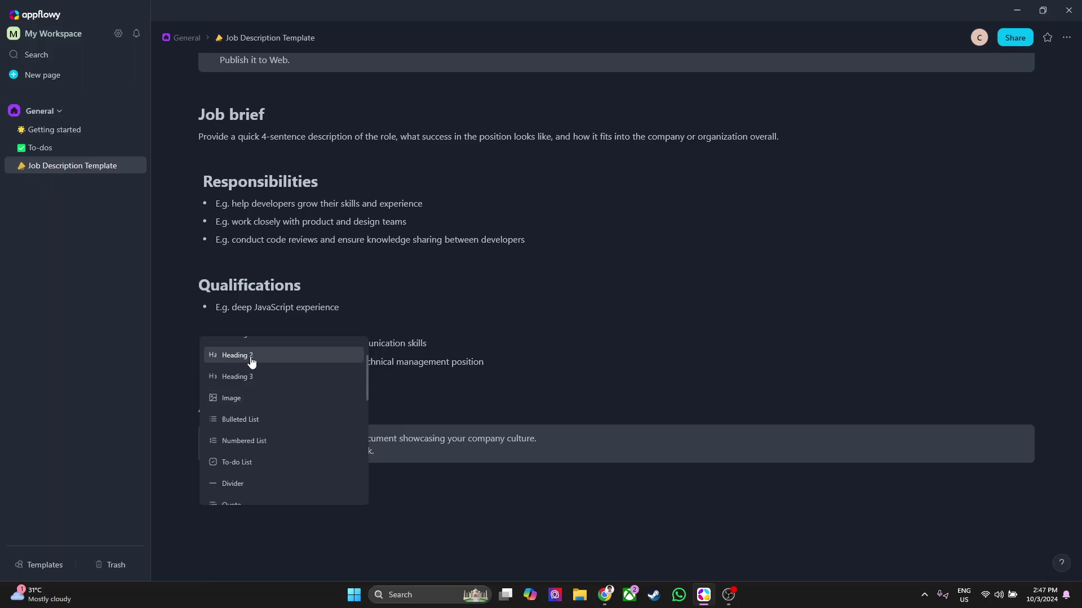
pyautogui.scroll(-2, 276, 394)
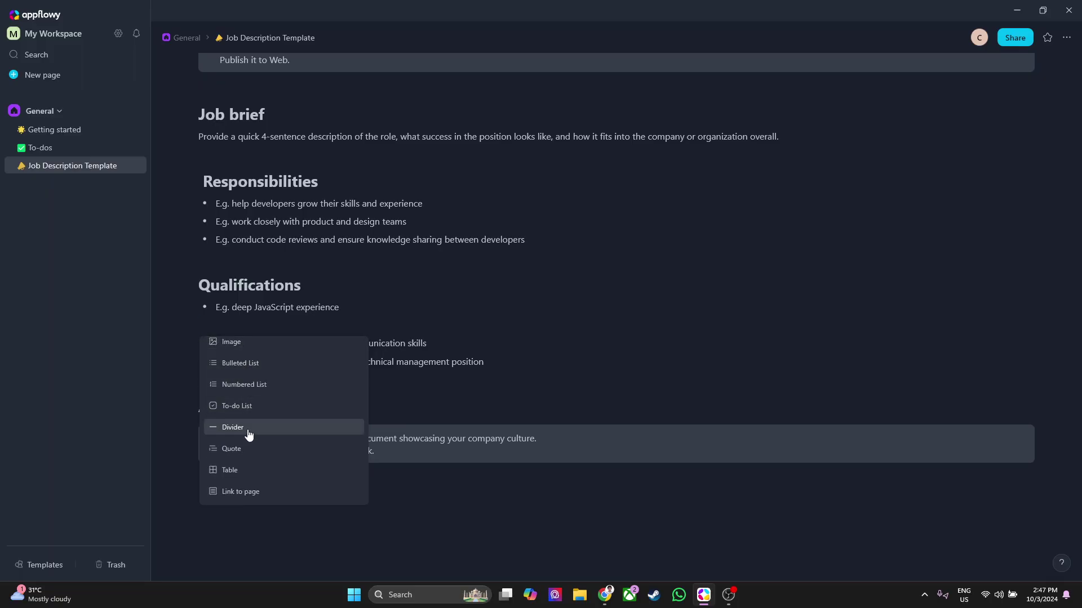
pyautogui.scroll(-2, 246, 435)
pyautogui.press('Escape')
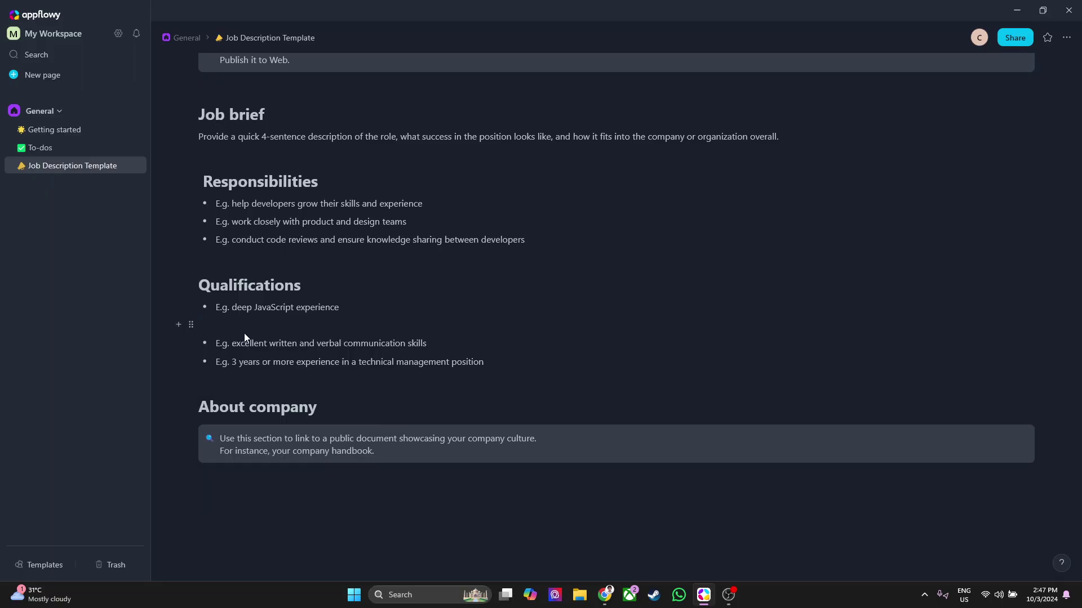
pyautogui.click(189, 329)
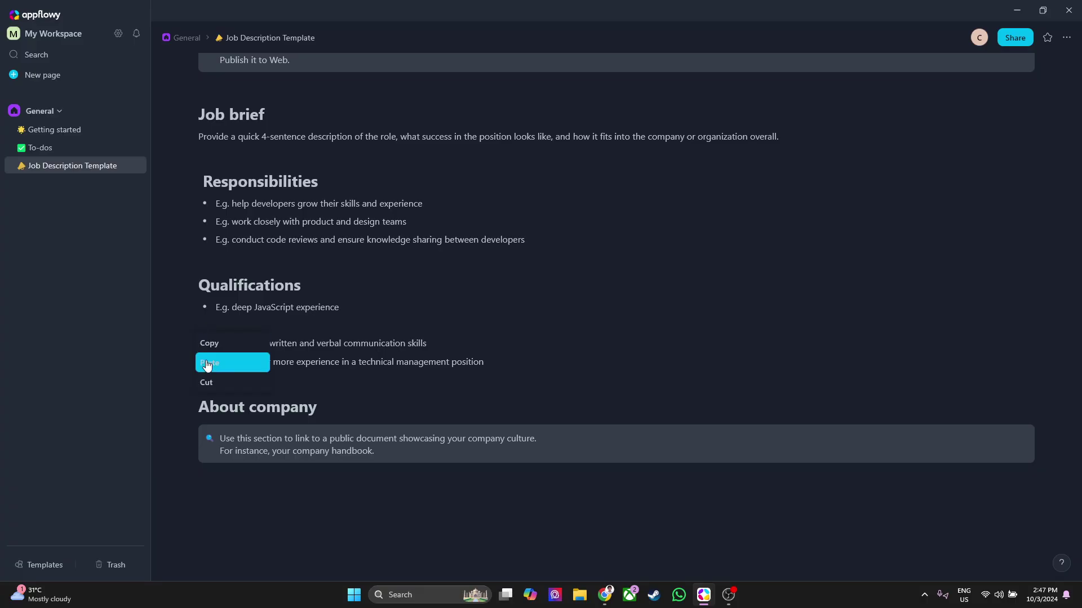
pyautogui.click(171, 365)
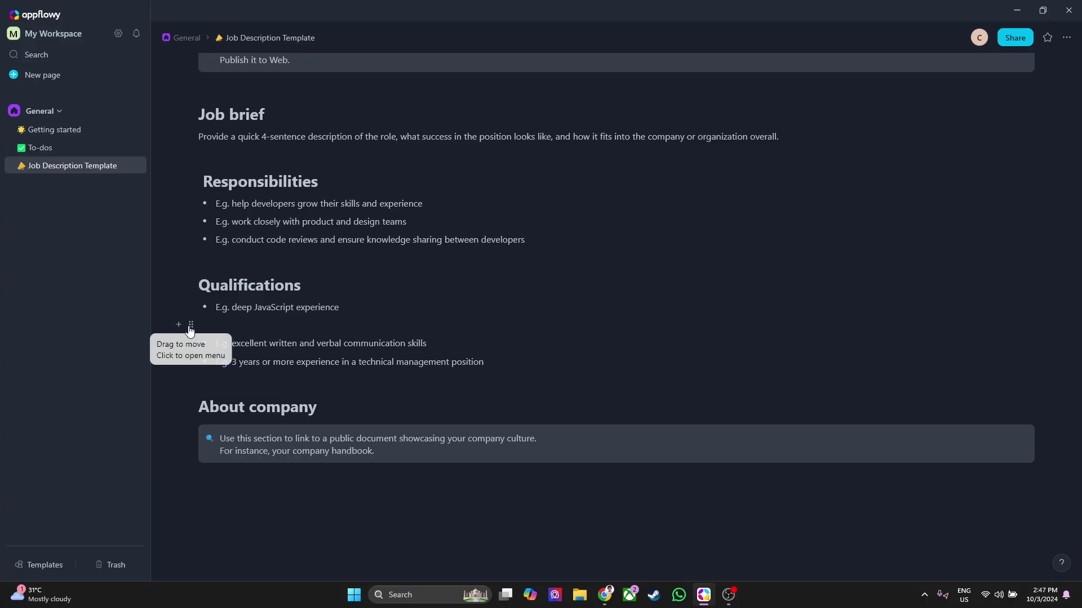
pyautogui.moveTo(189, 328); pyautogui.dragTo(191, 221)
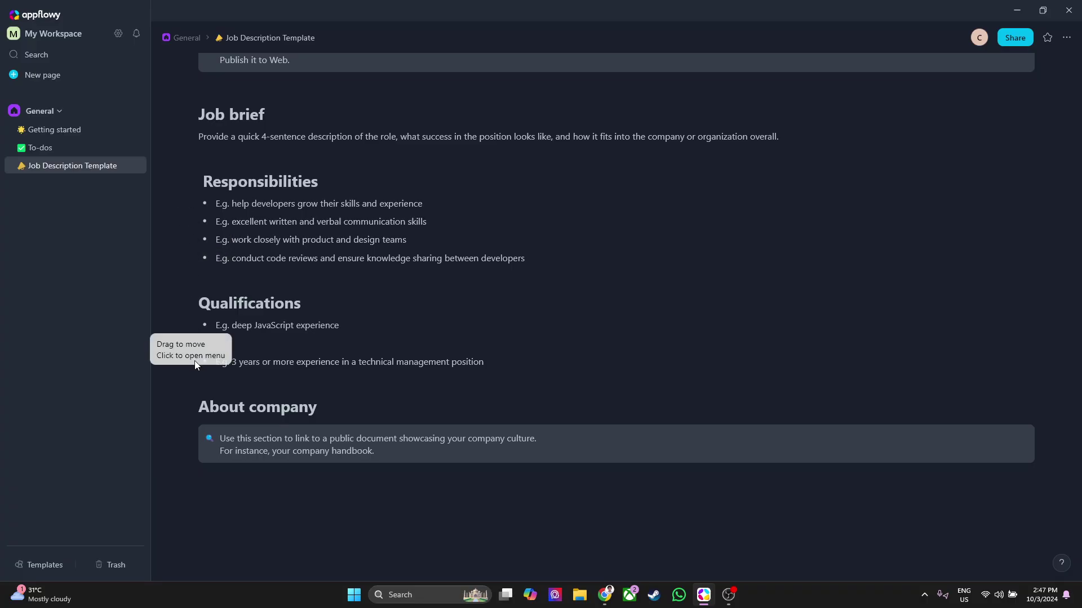
pyautogui.moveTo(191, 362); pyautogui.dragTo(192, 349)
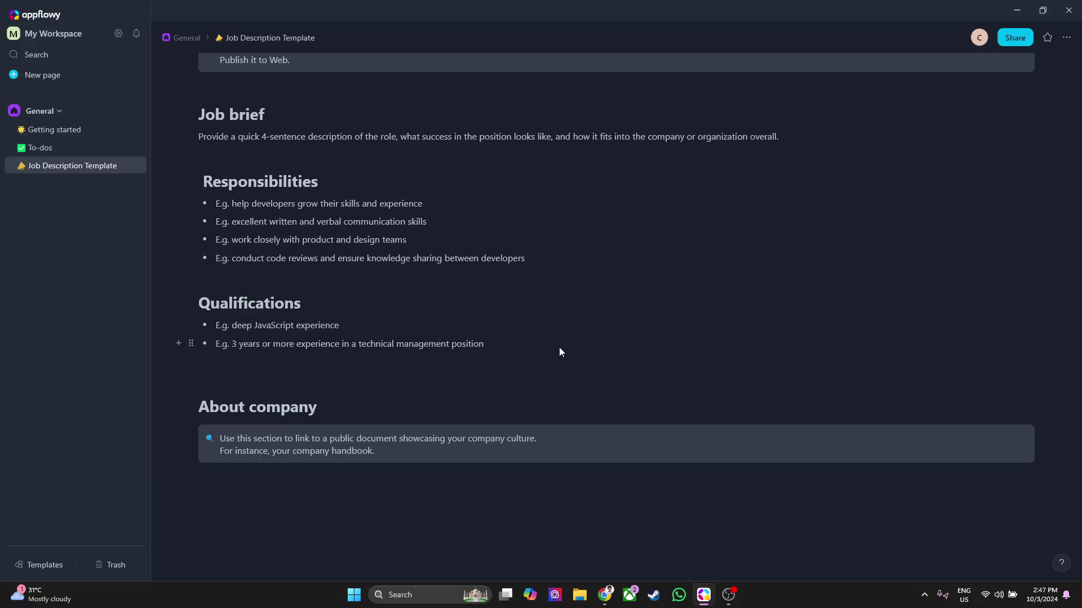
# Insert a Code block on the empty line under the About company callout.
pyautogui.scroll(4, 575, 347)
pyautogui.scroll(-4, 589, 346)
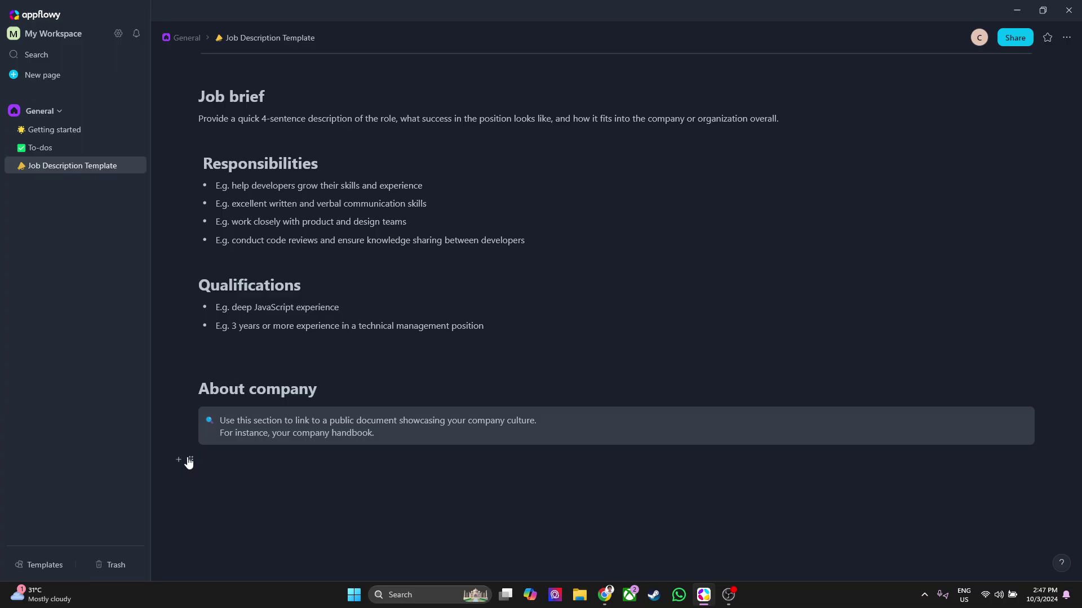
pyautogui.click(177, 462)
pyautogui.scroll(-6, 256, 397)
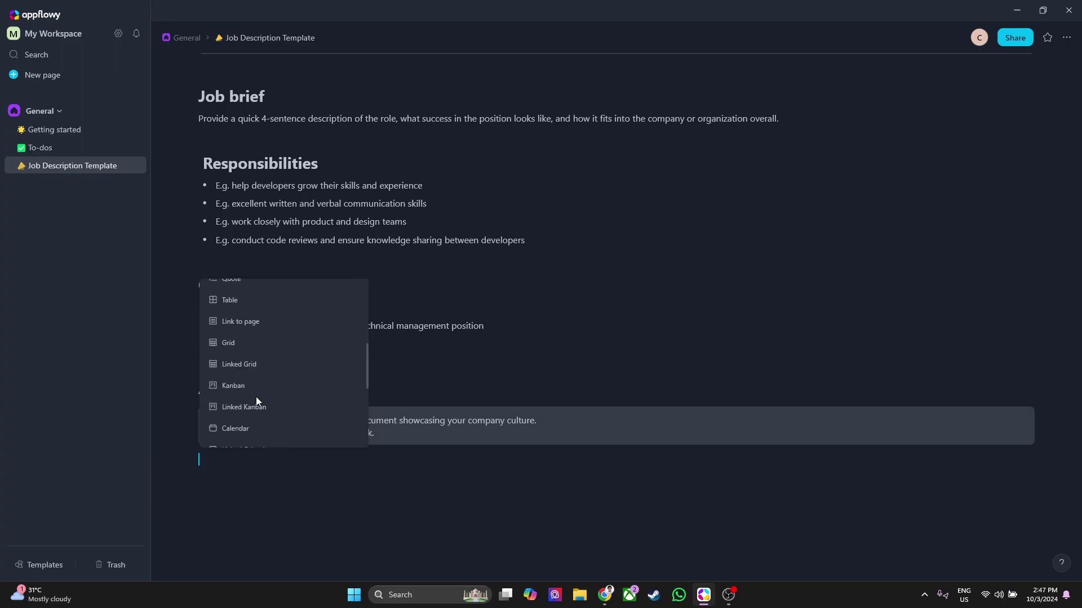
pyautogui.scroll(-1, 248, 392)
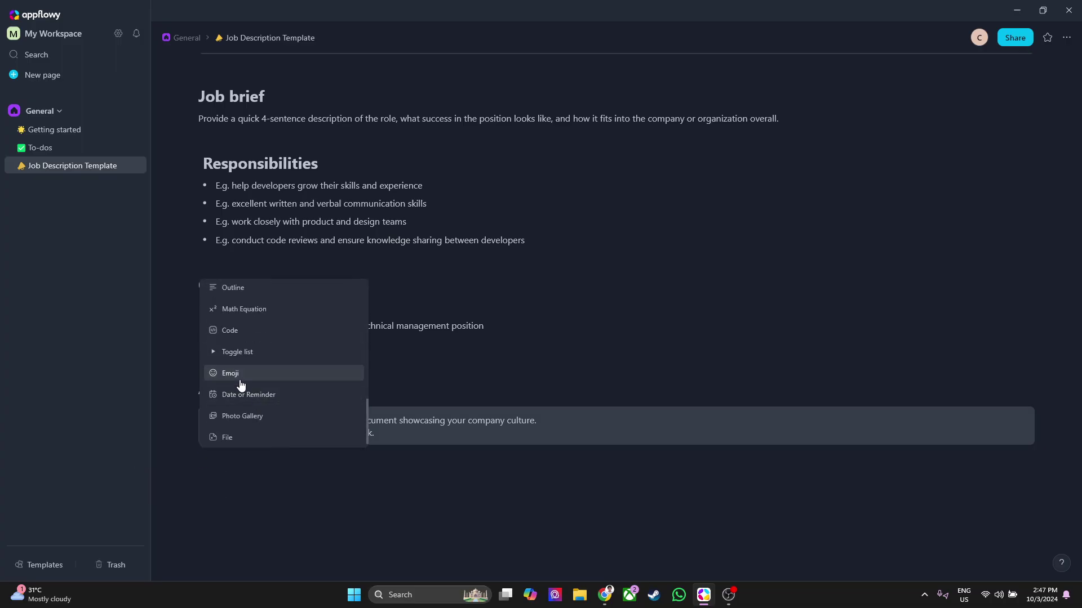
pyautogui.click(239, 330)
pyautogui.scroll(-1, 286, 473)
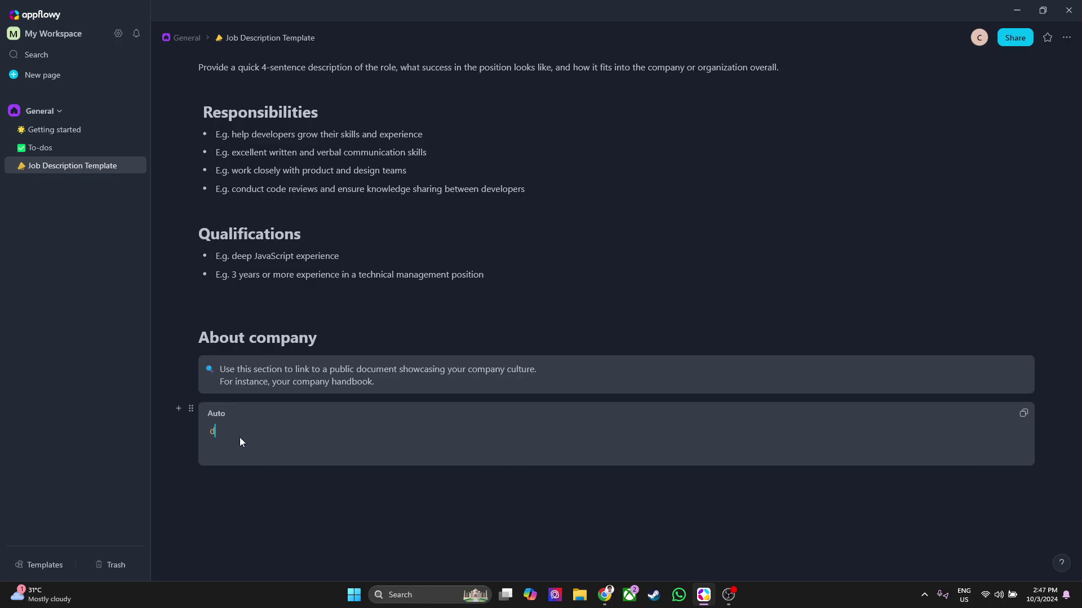
# Bring up the block type list on the new line below the code block.
pyautogui.click(178, 409)
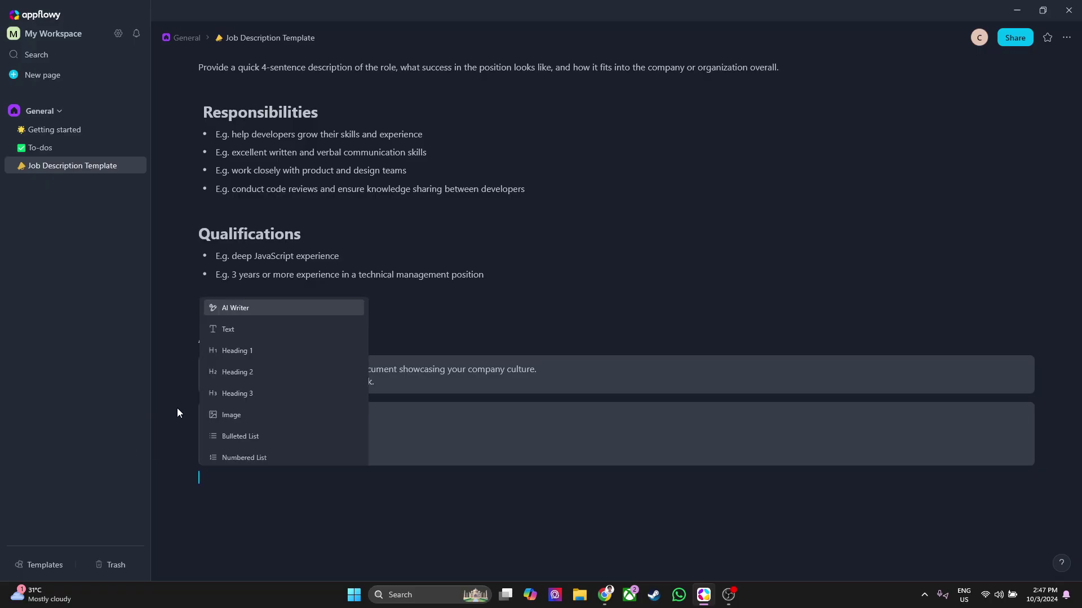
pyautogui.scroll(-10, 278, 409)
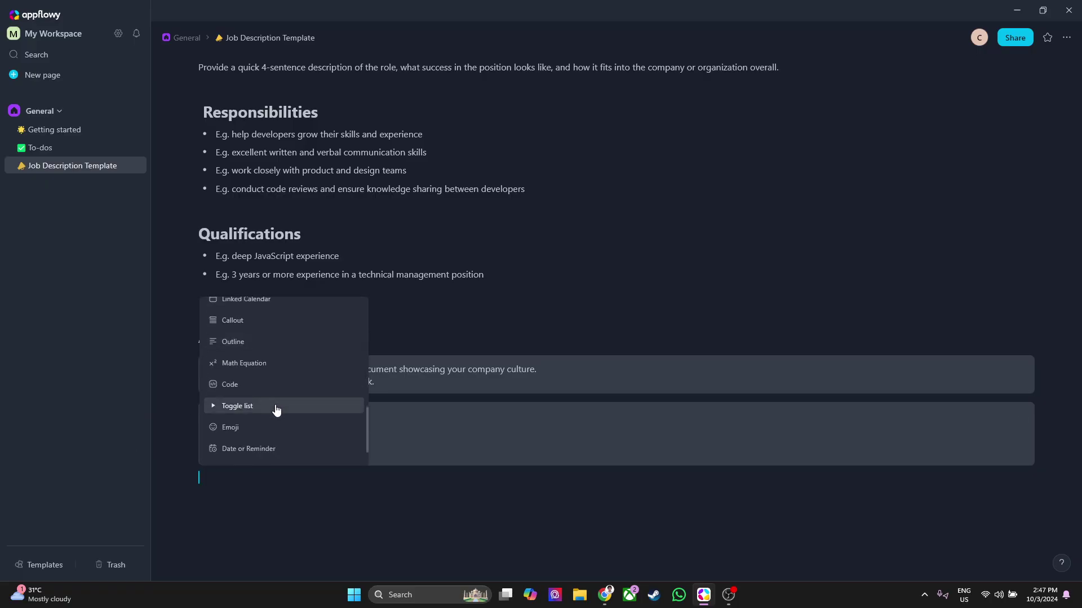
pyautogui.scroll(10, 271, 412)
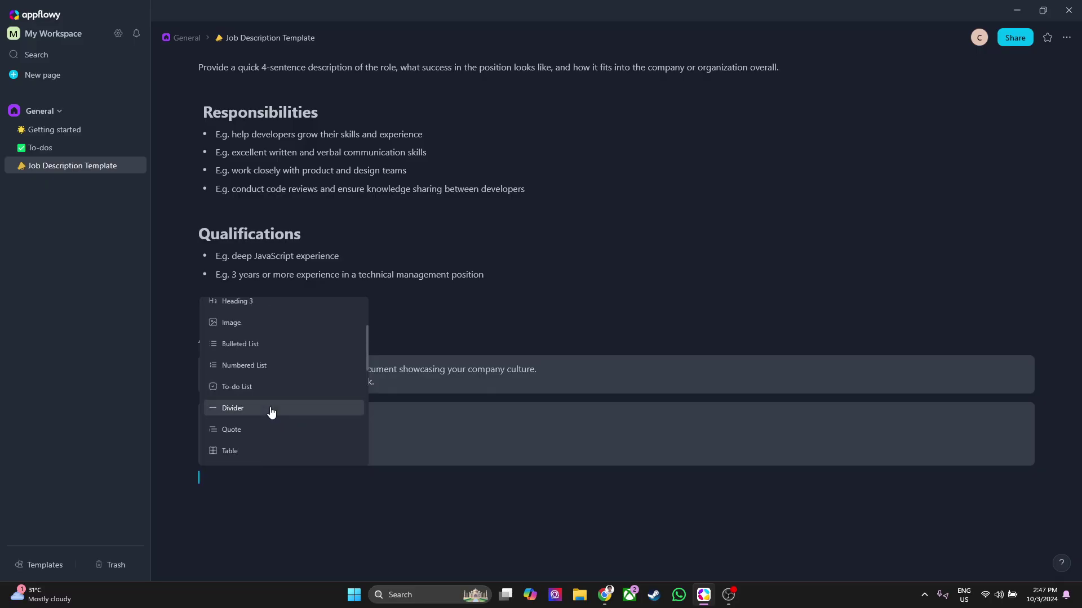
# Generate a Python even/odd random-number snippet with AI Writer using the prompt 'generate a code for something random'.
pyautogui.click(242, 308)
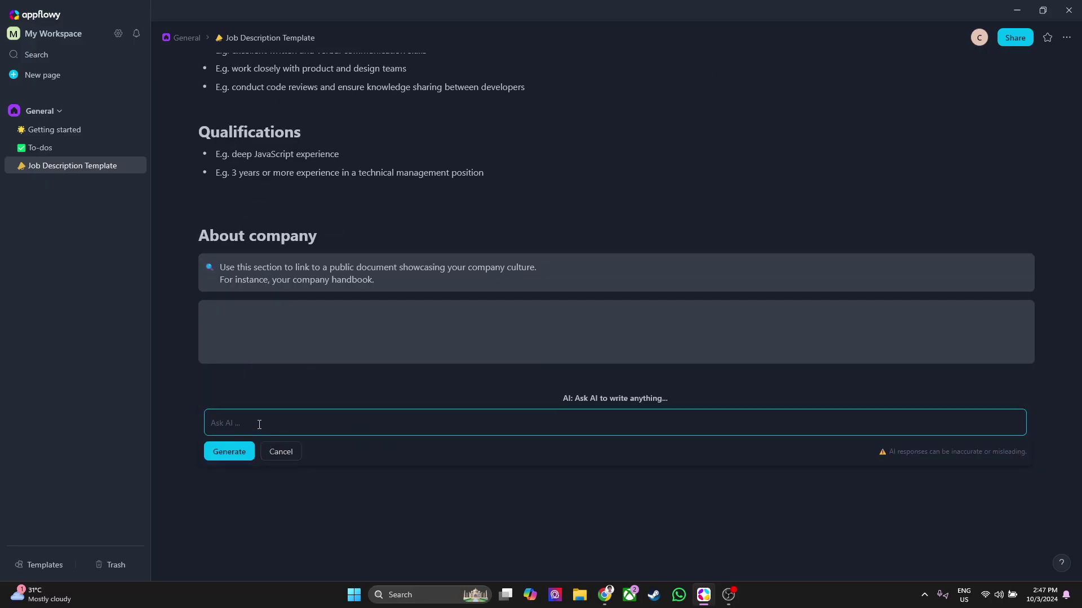
pyautogui.write('generate a code for something random')
pyautogui.press('Return')
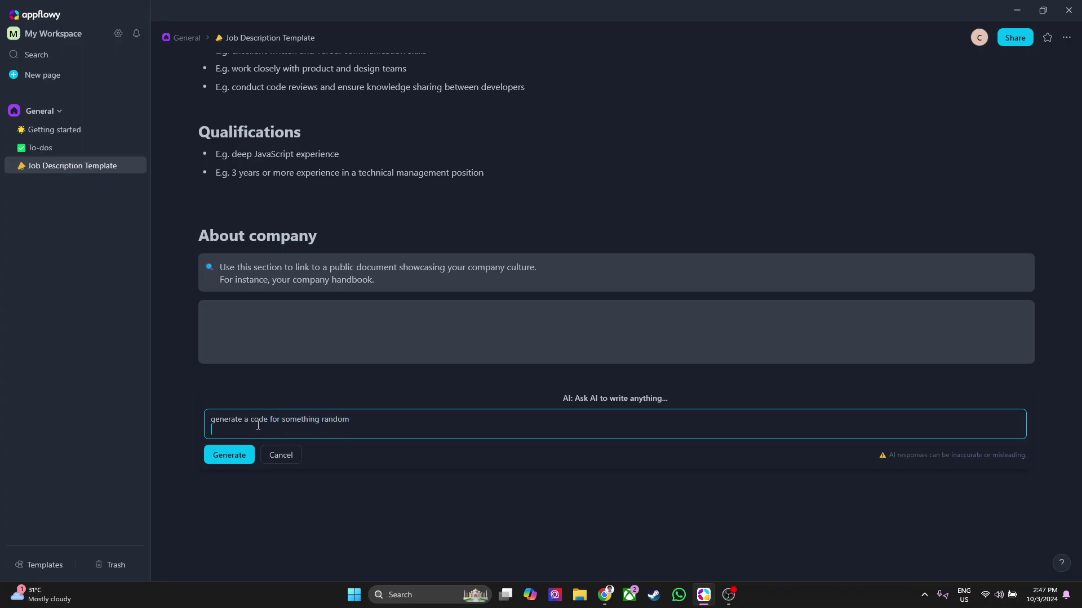
pyautogui.click(228, 454)
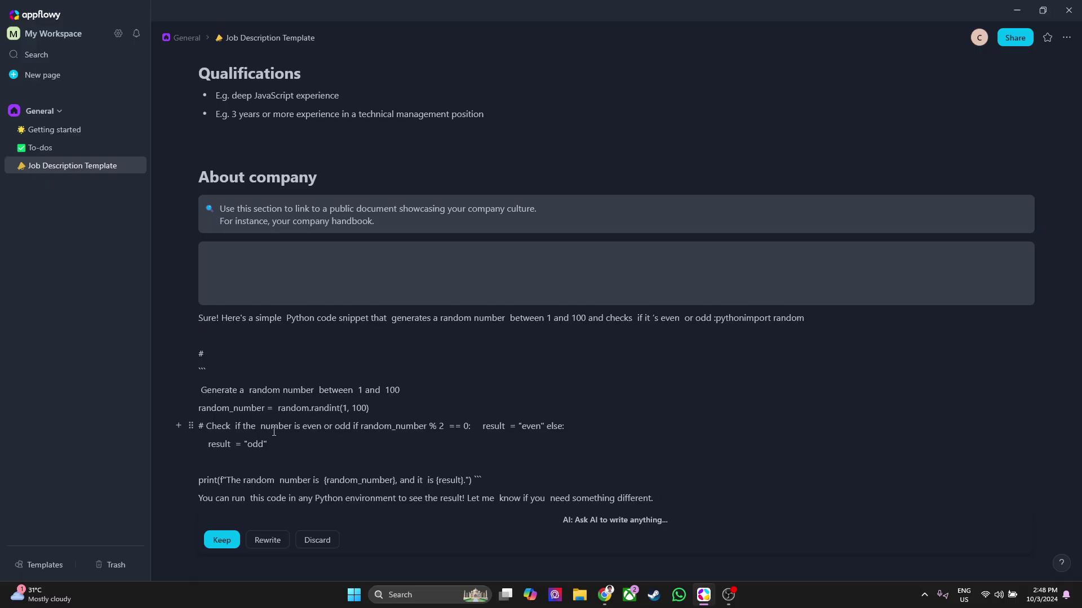
pyautogui.scroll(-1, 265, 422)
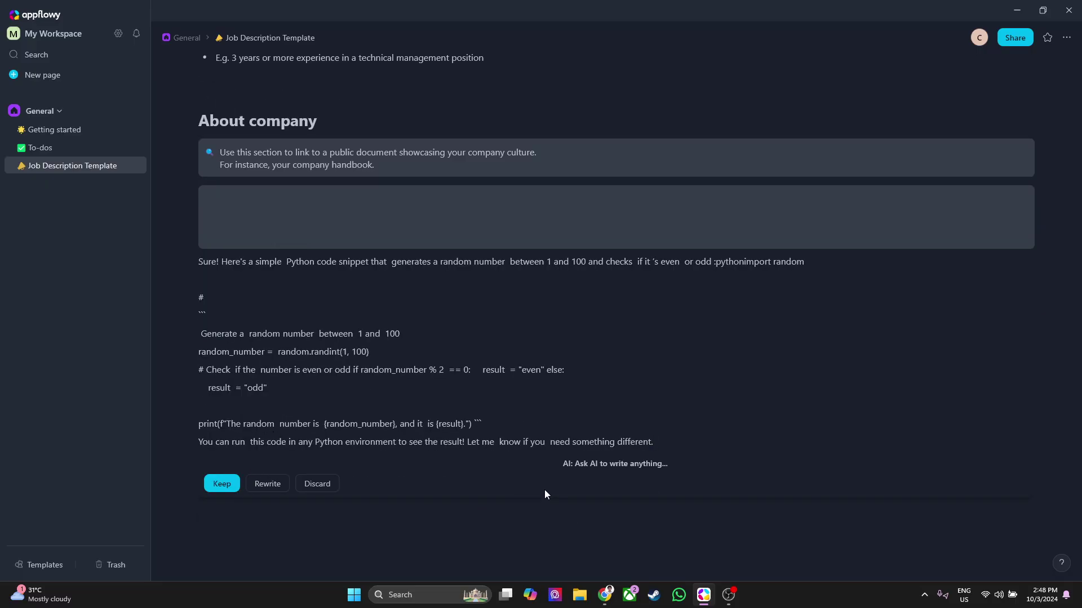
# Discard the random-number AI answer and clear the stray character from the code block.
pyautogui.click(311, 484)
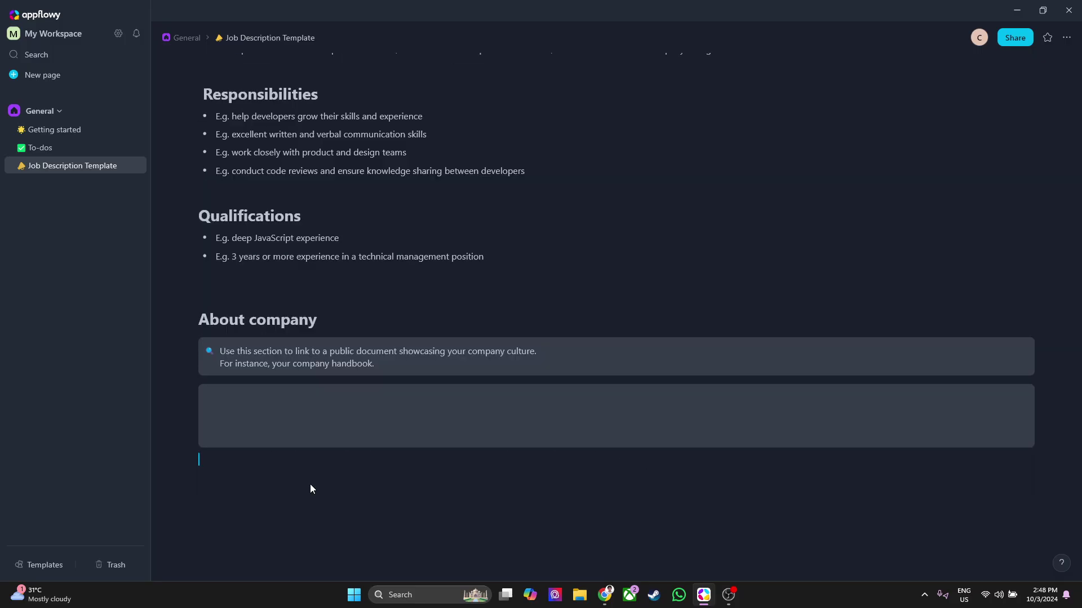
pyautogui.click(267, 418)
pyautogui.press('BackSpace')
# Have the AI Writer generate code from the prompt 'make code for the weather update'.
pyautogui.click(179, 394)
pyautogui.scroll(-10, 255, 392)
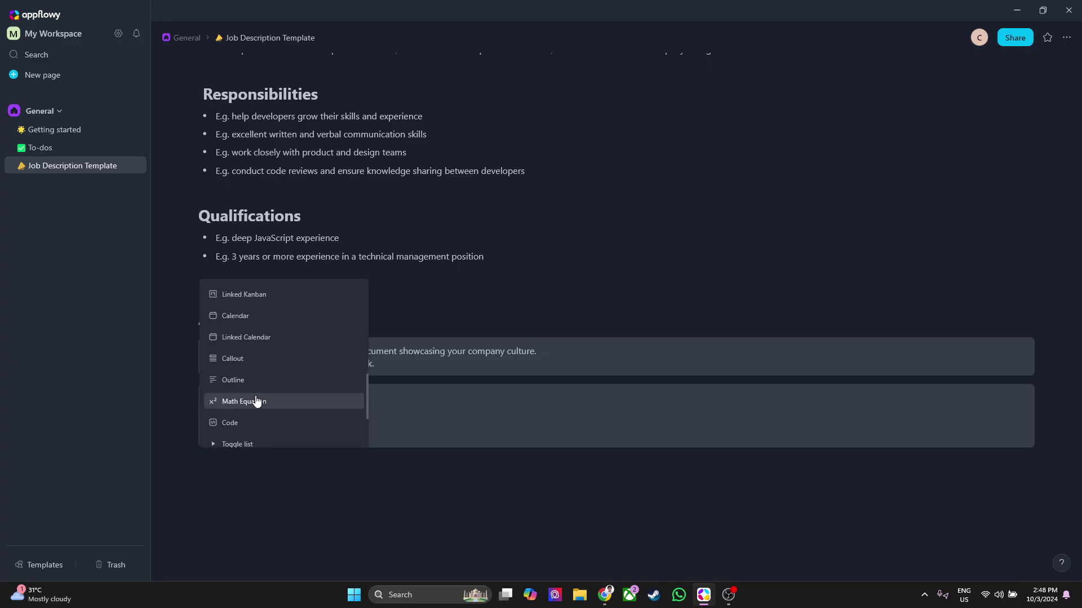
pyautogui.scroll(-4, 255, 398)
pyautogui.scroll(10, 255, 402)
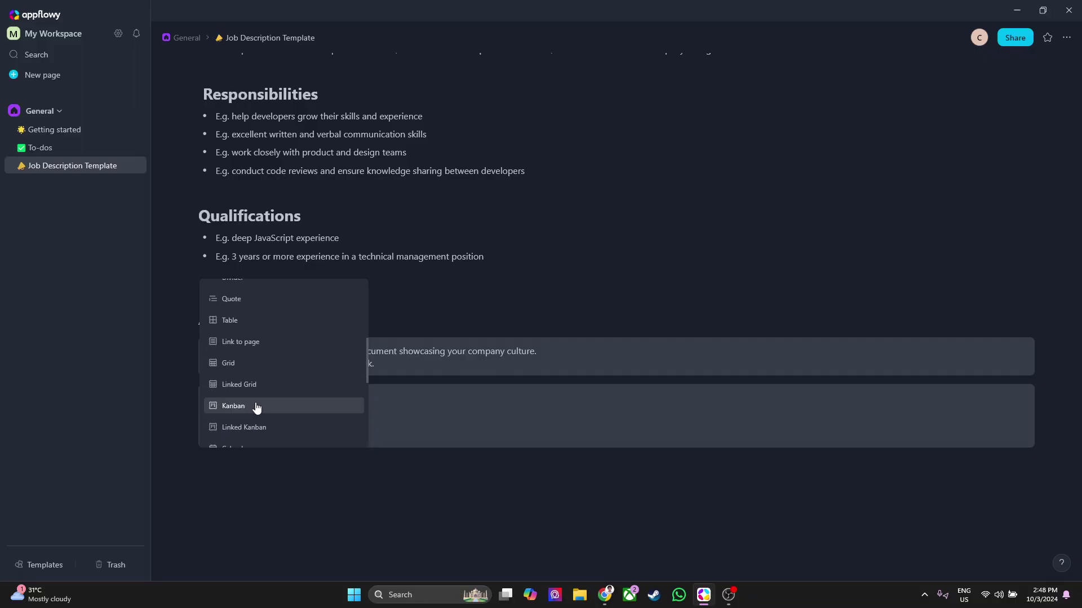
pyautogui.scroll(10, 255, 403)
pyautogui.click(243, 298)
pyautogui.write('ge')
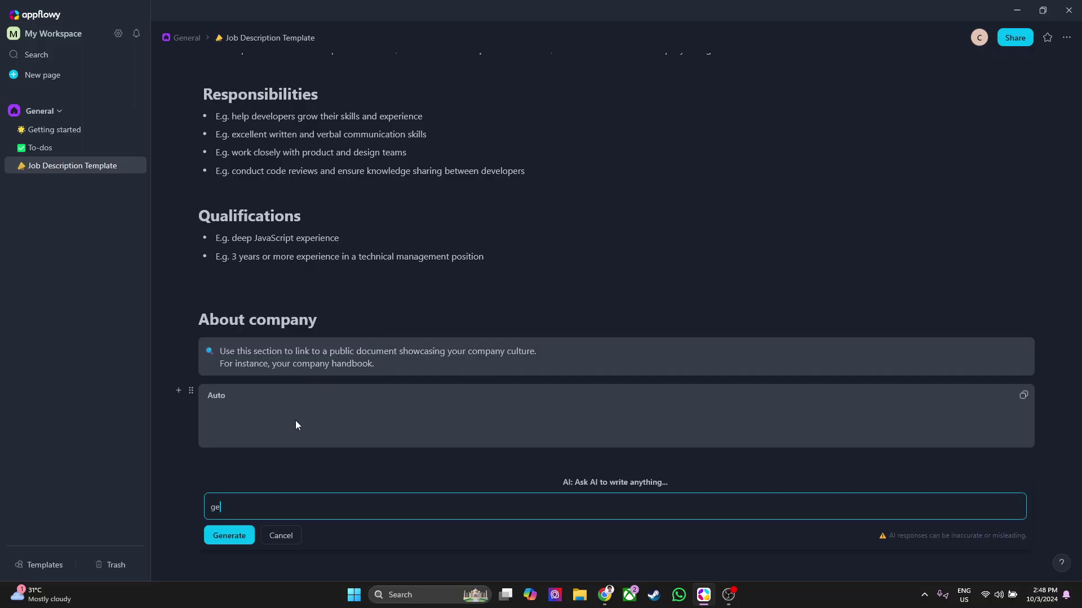
pyautogui.press('BackSpace')
pyautogui.press('BackSpace')
pyautogui.write('make code for the weather update')
pyautogui.click(231, 539)
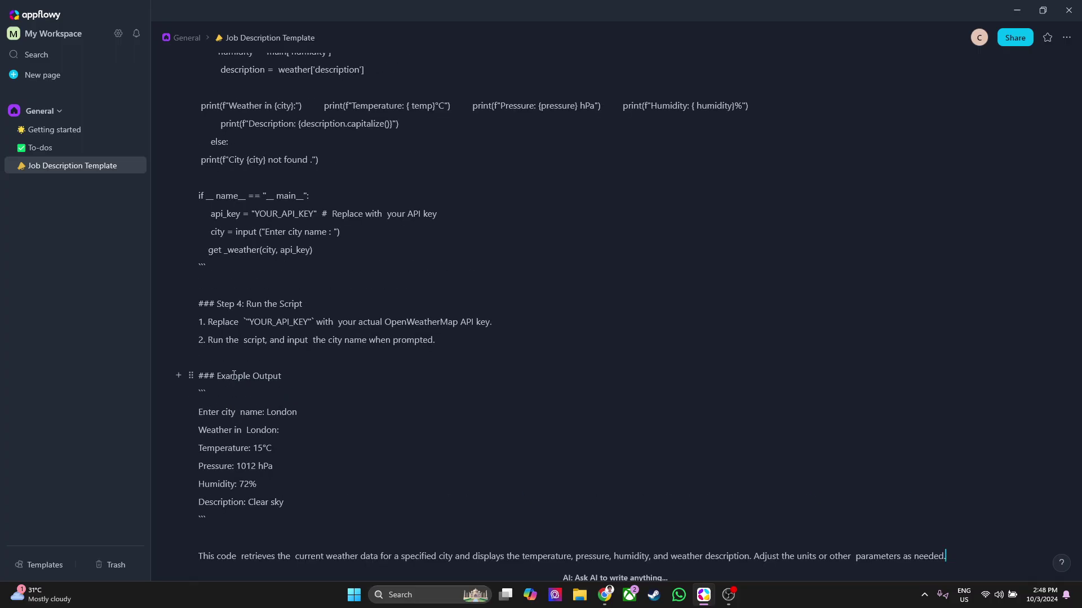
pyautogui.scroll(2, 290, 421)
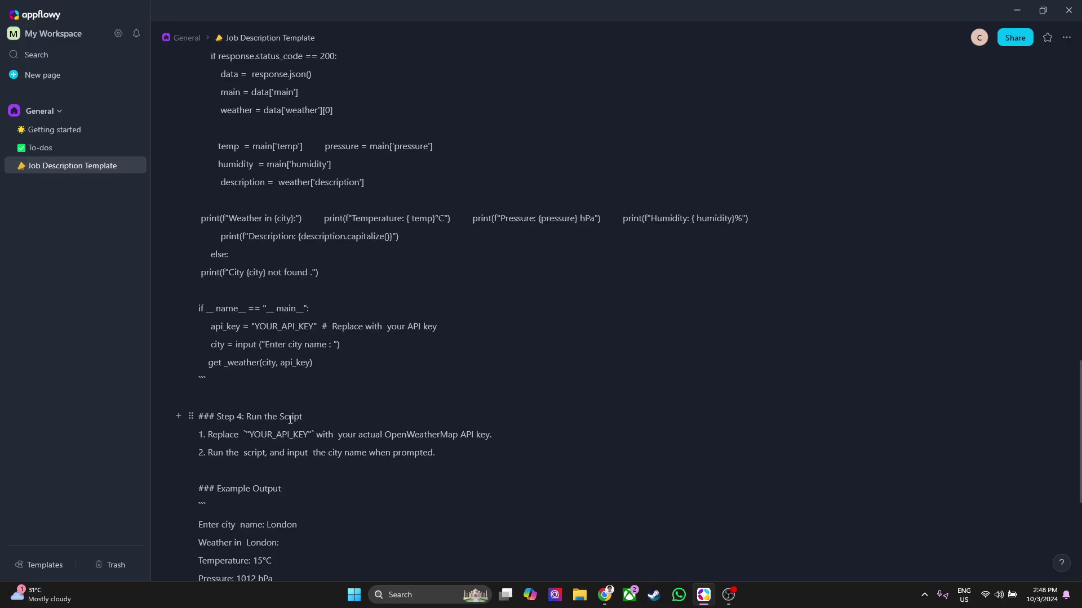
pyautogui.scroll(2, 241, 416)
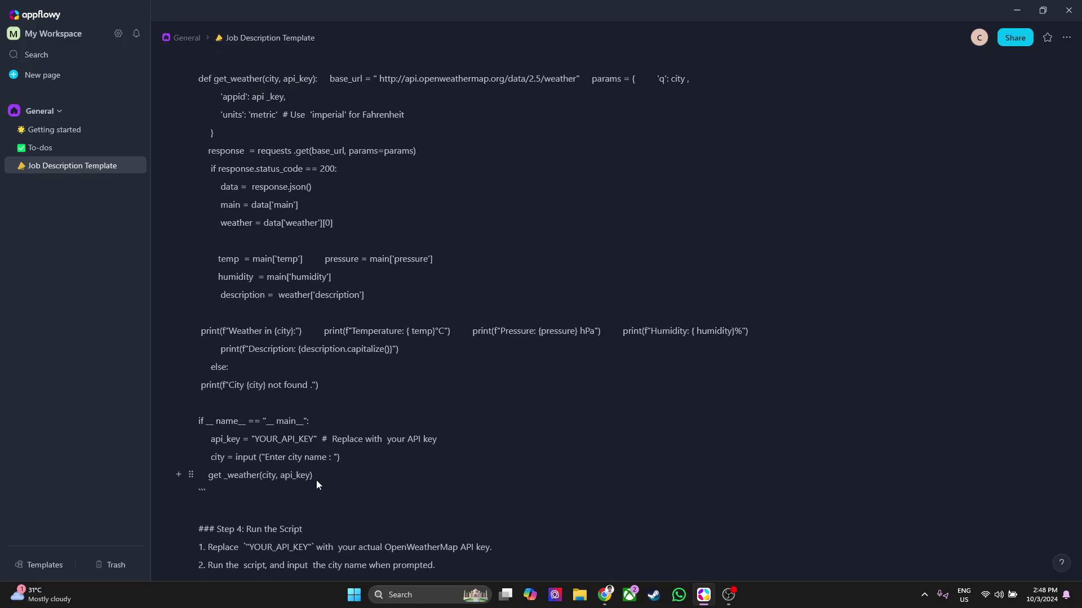
# Decline the discard prompts to keep the weather answer, and try copying from its Step 1 text.
pyautogui.press('Escape')
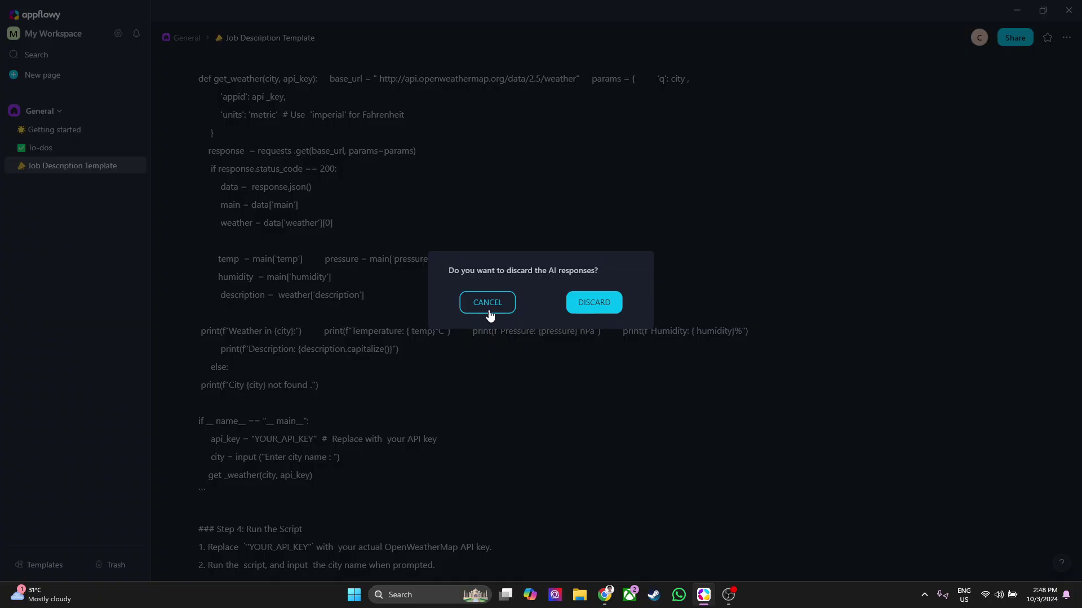
pyautogui.click(487, 304)
pyautogui.click(292, 471)
pyautogui.click(489, 304)
pyautogui.scroll(7, 259, 291)
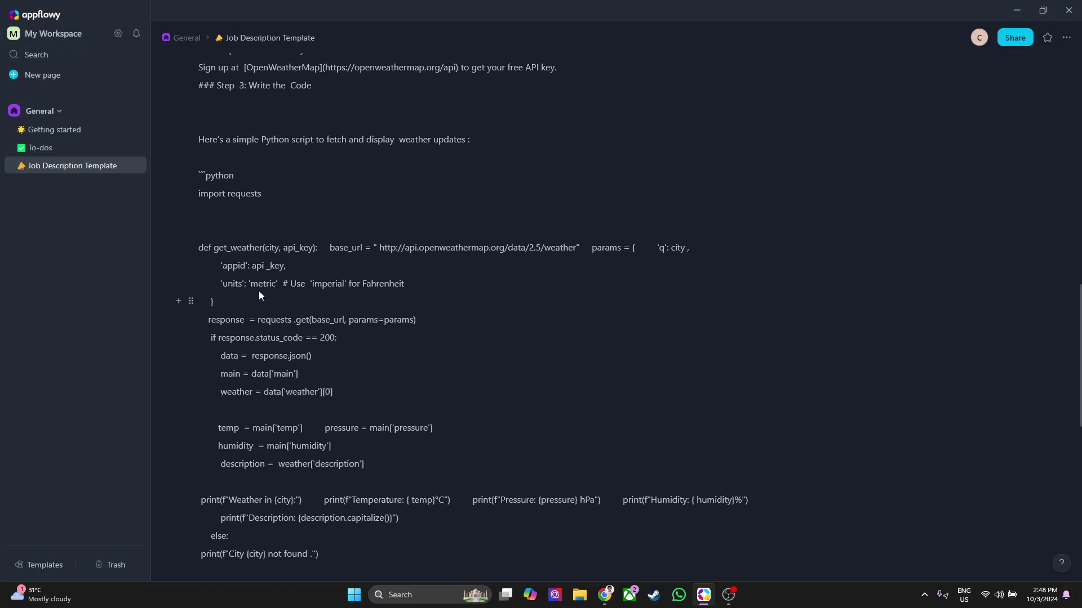
pyautogui.rightClick(207, 176)
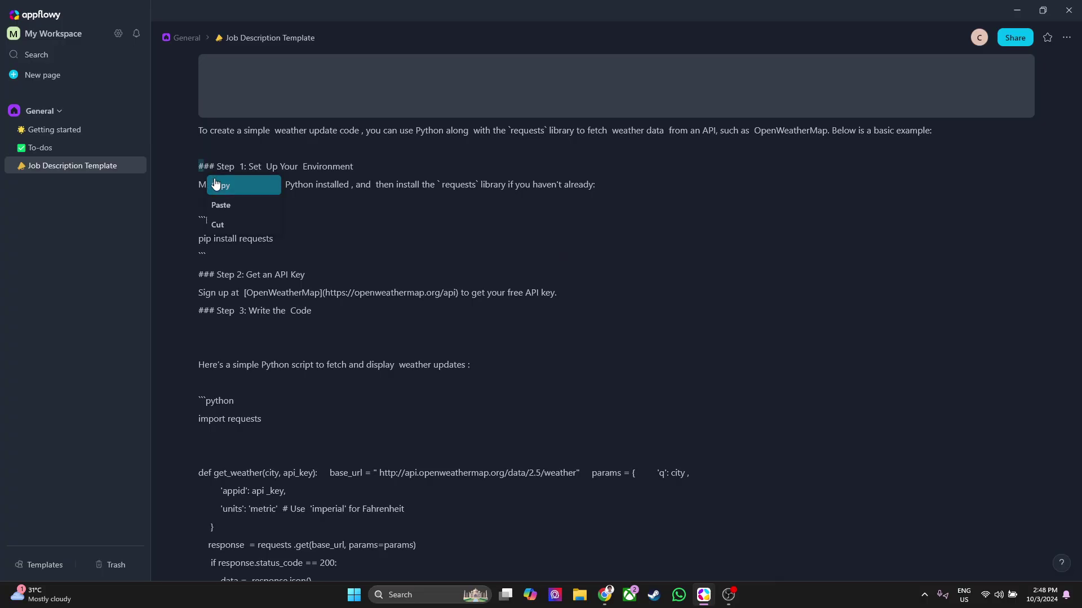
pyautogui.click(198, 167)
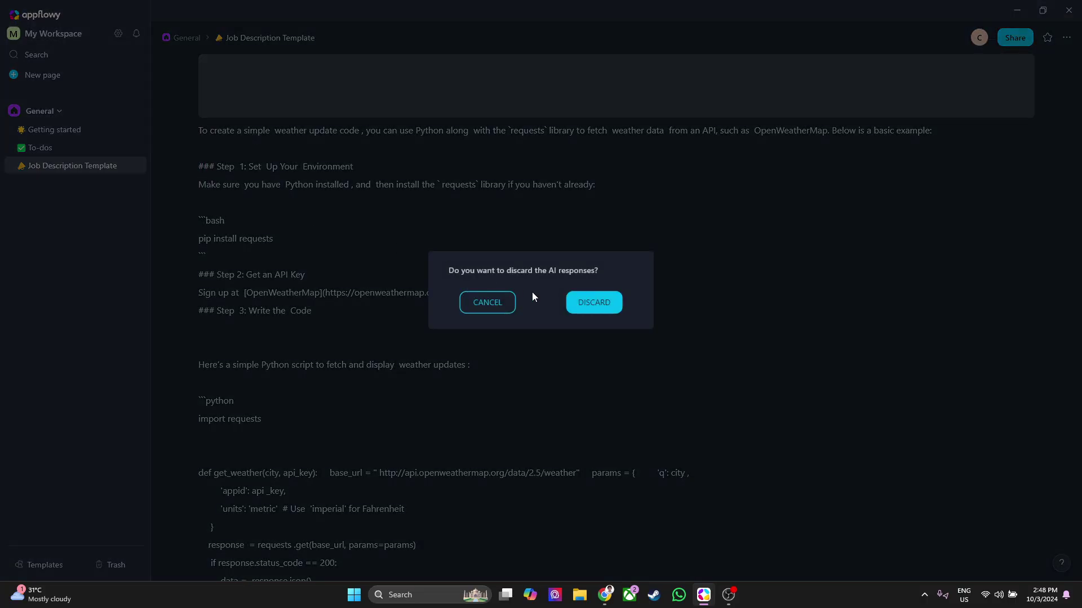
pyautogui.click(487, 303)
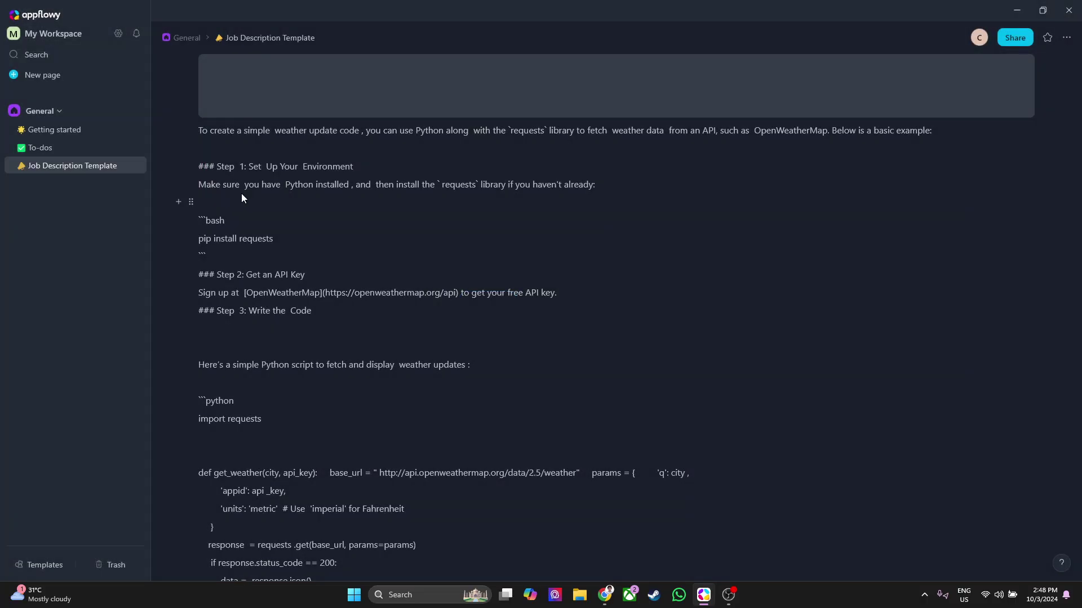
# Close the stray search popup and discard the weather AI answer.
pyautogui.rightClick(203, 169)
pyautogui.write('+')
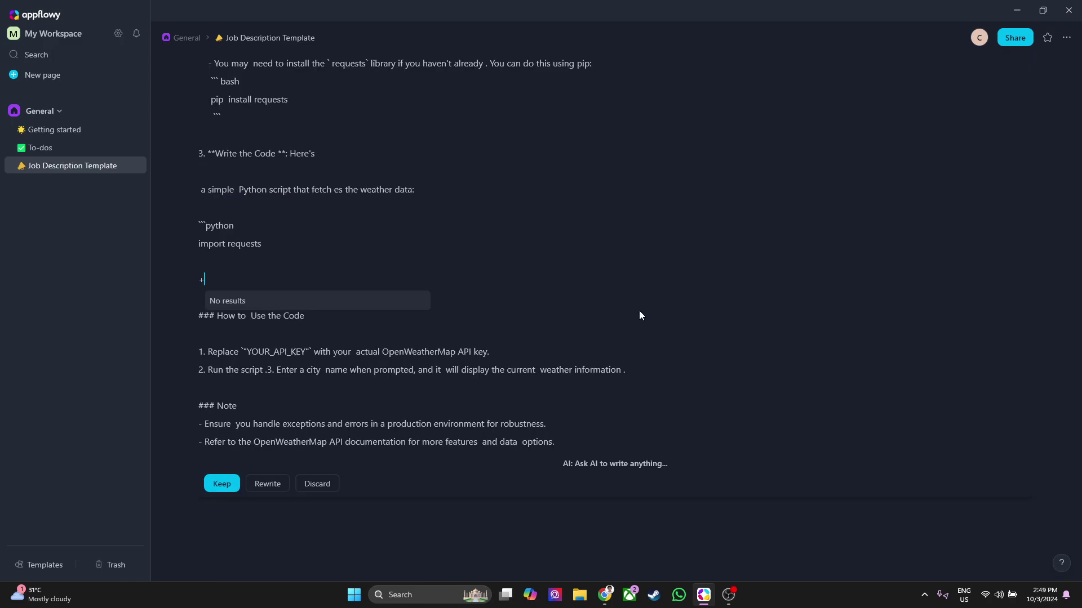
pyautogui.press('Escape')
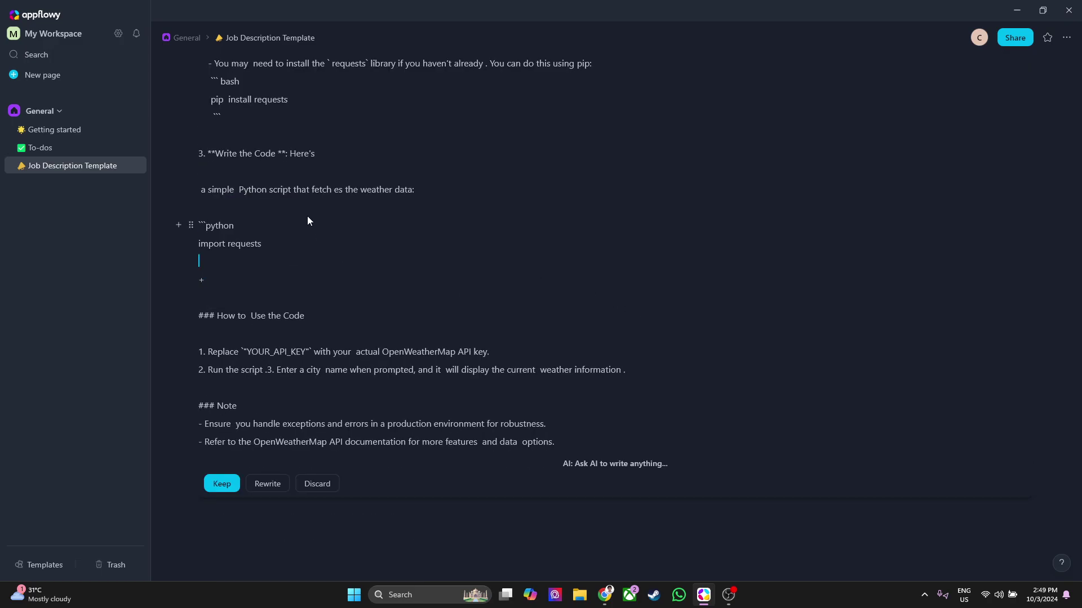
pyautogui.press('Escape')
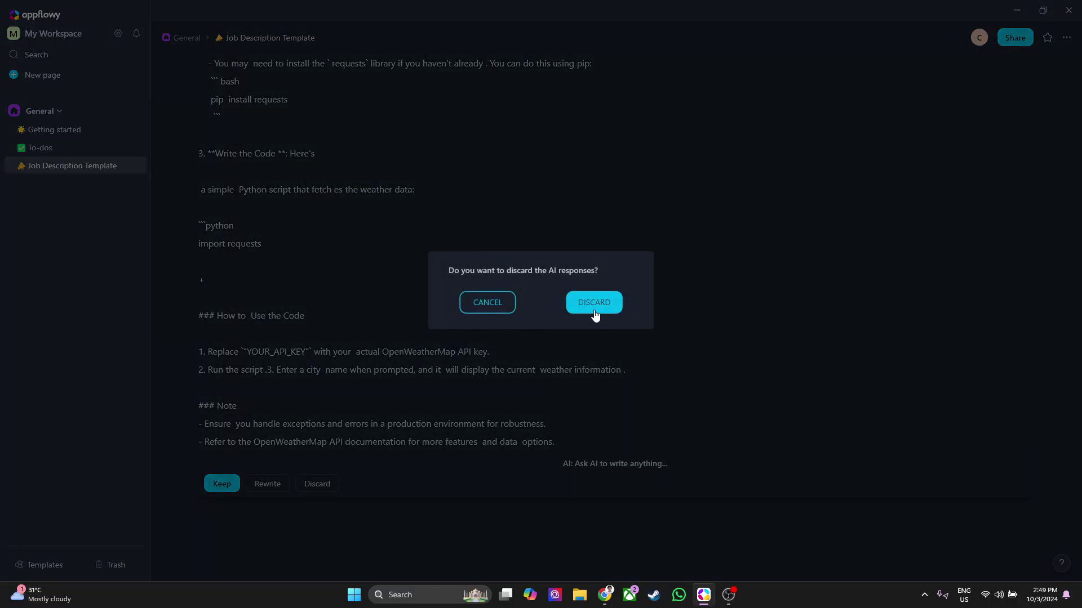
pyautogui.click(593, 304)
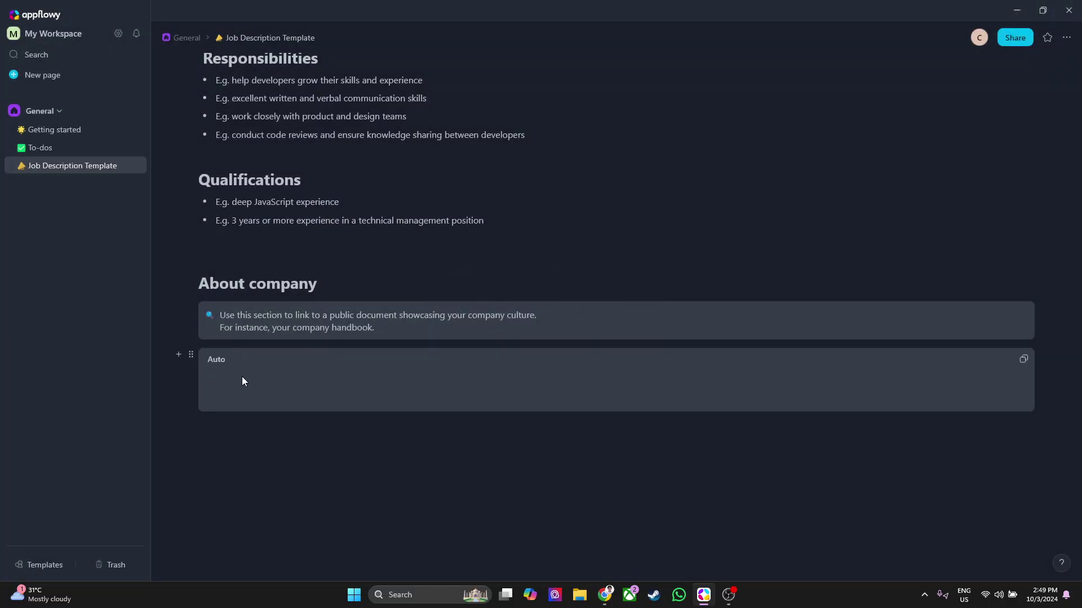
# Paste the get_weather script into the About company code block and check it on the page.
pyautogui.hotkey('ctrl', 'v')
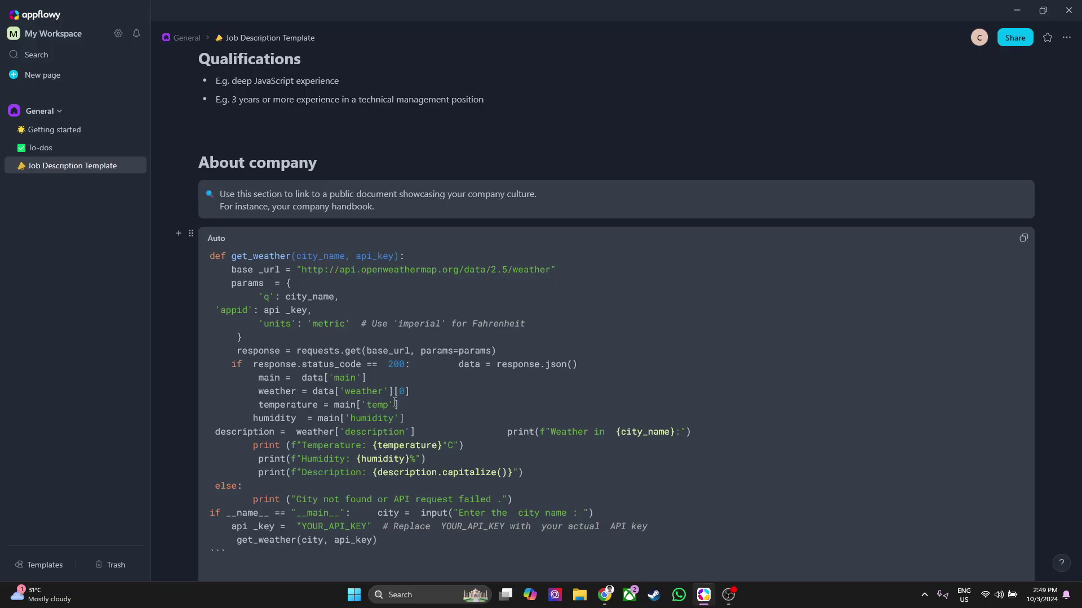
pyautogui.scroll(-3, 393, 406)
pyautogui.scroll(7, 393, 407)
pyautogui.scroll(-7, 342, 379)
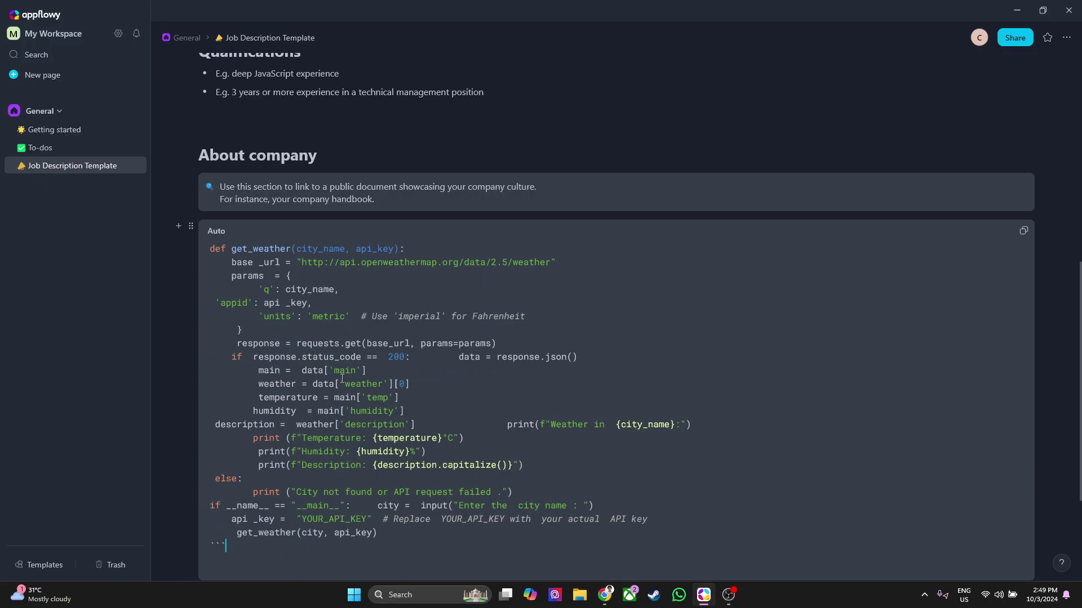
pyautogui.scroll(10, 342, 378)
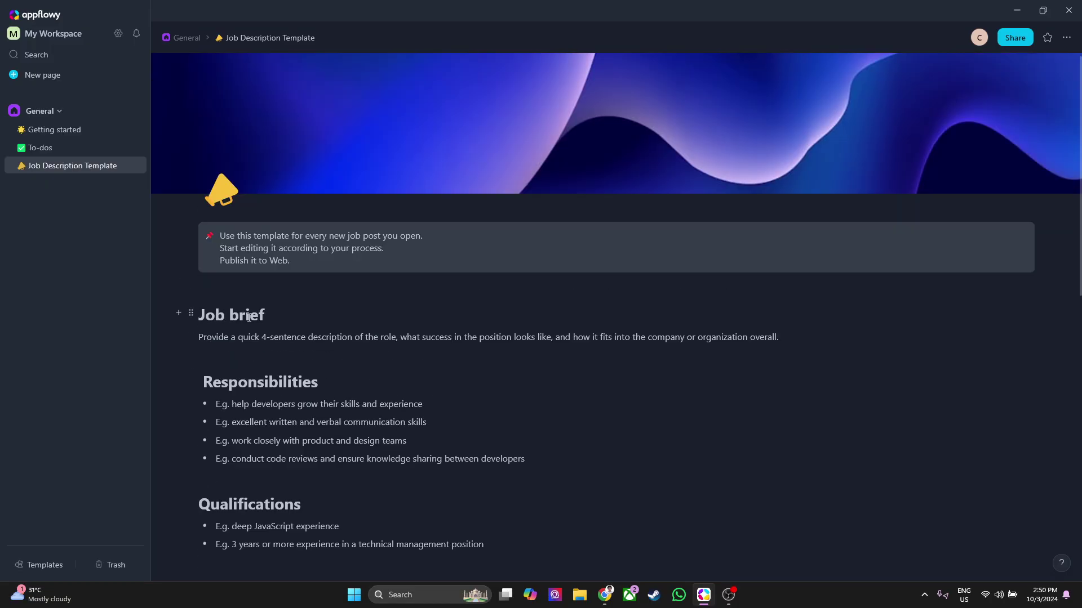
pyautogui.scroll(-4, 318, 359)
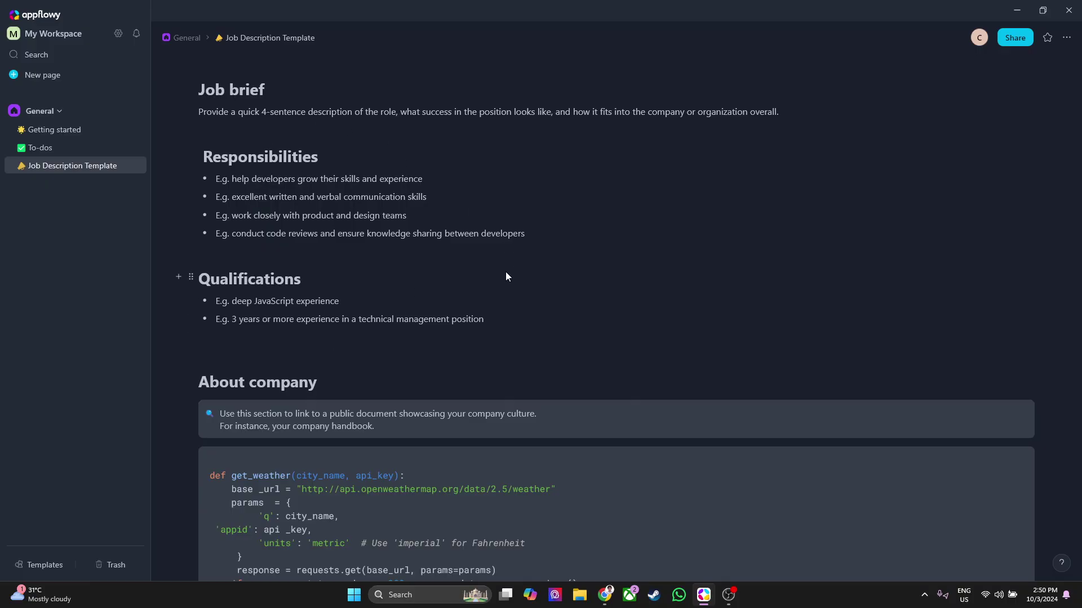
pyautogui.scroll(-7, 394, 115)
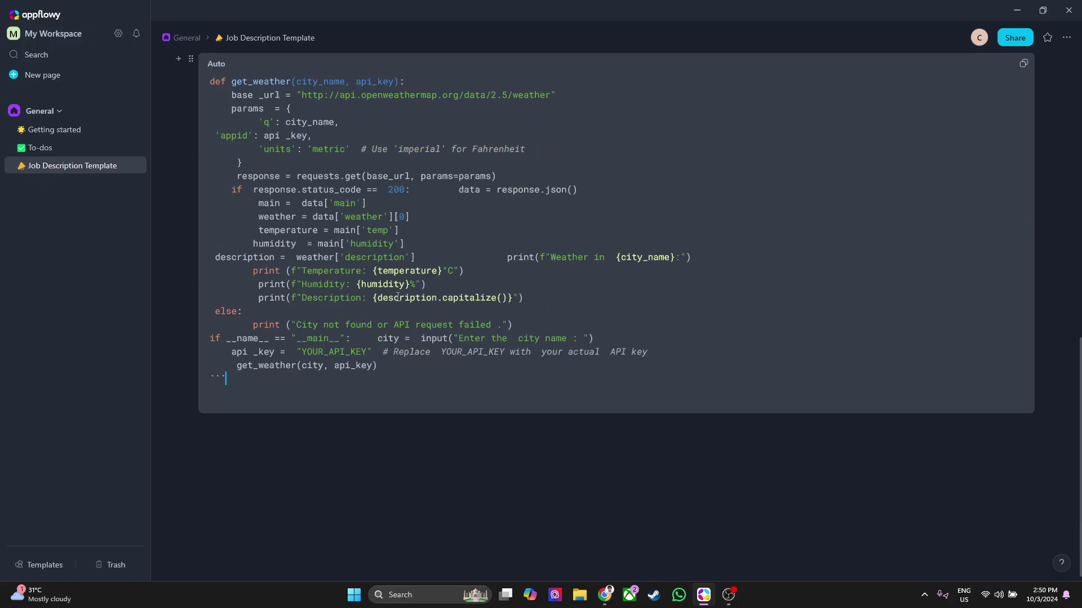
pyautogui.scroll(4, 358, 305)
pyautogui.scroll(-4, 462, 375)
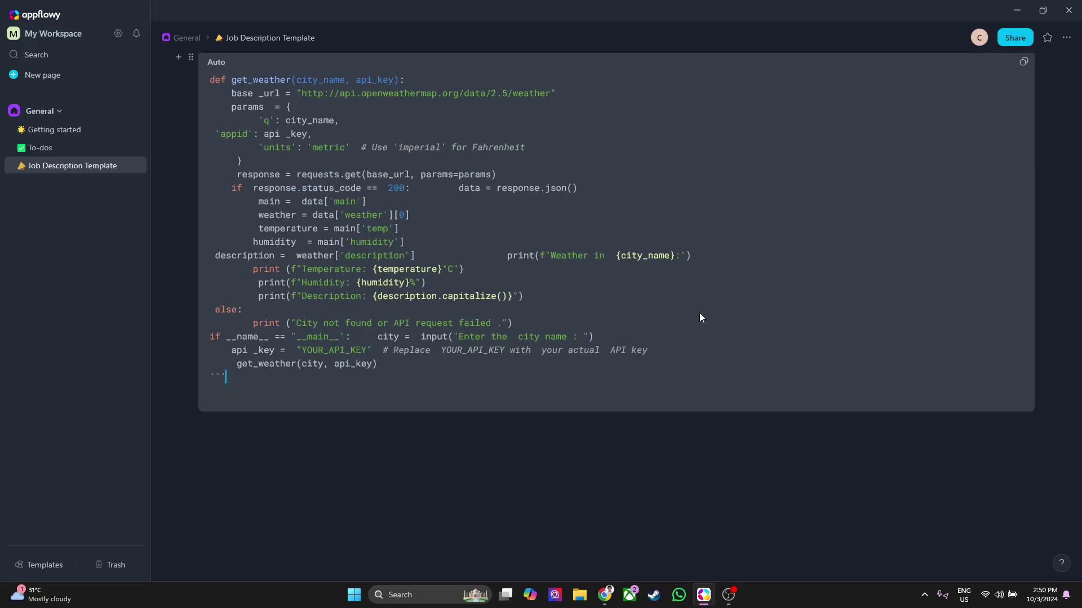
pyautogui.scroll(2, 699, 317)
# Publish the page from the Share popup and switch to its live link in Chrome.
pyautogui.click(1011, 38)
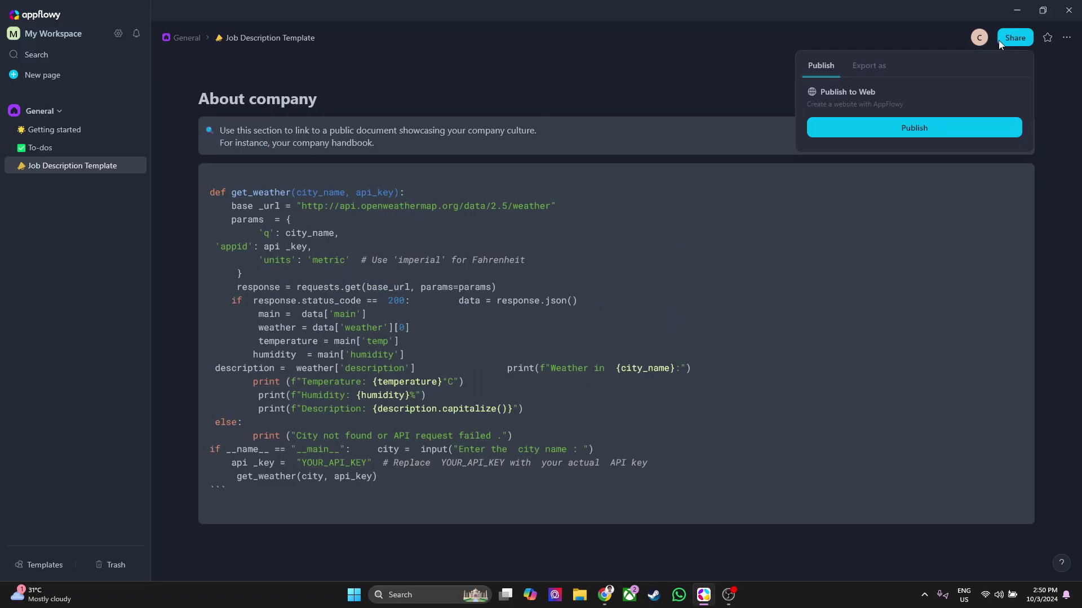
pyautogui.click(882, 128)
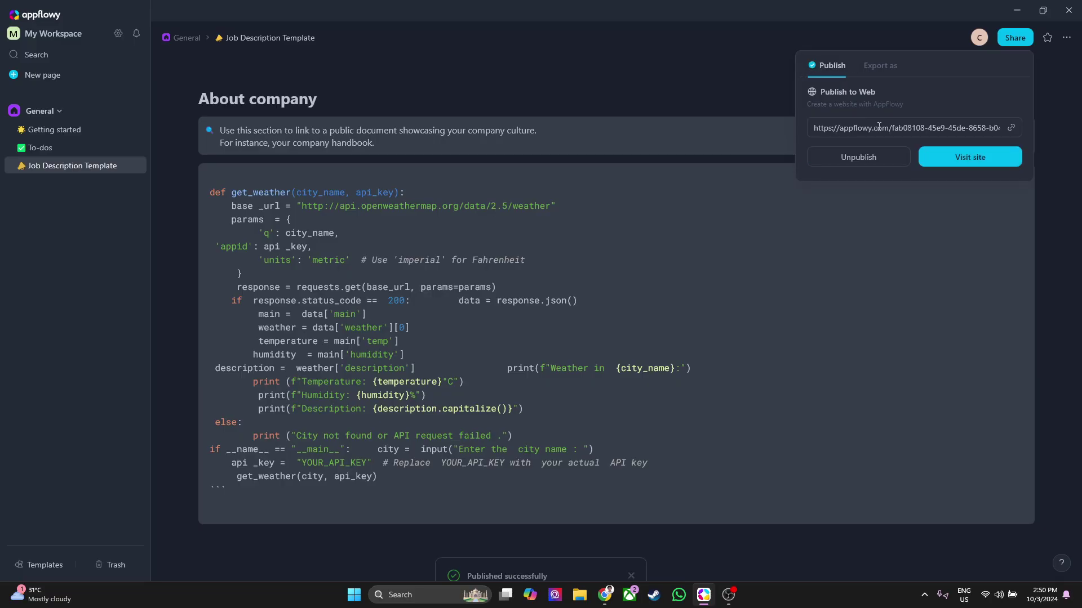
pyautogui.doubleClick(872, 127)
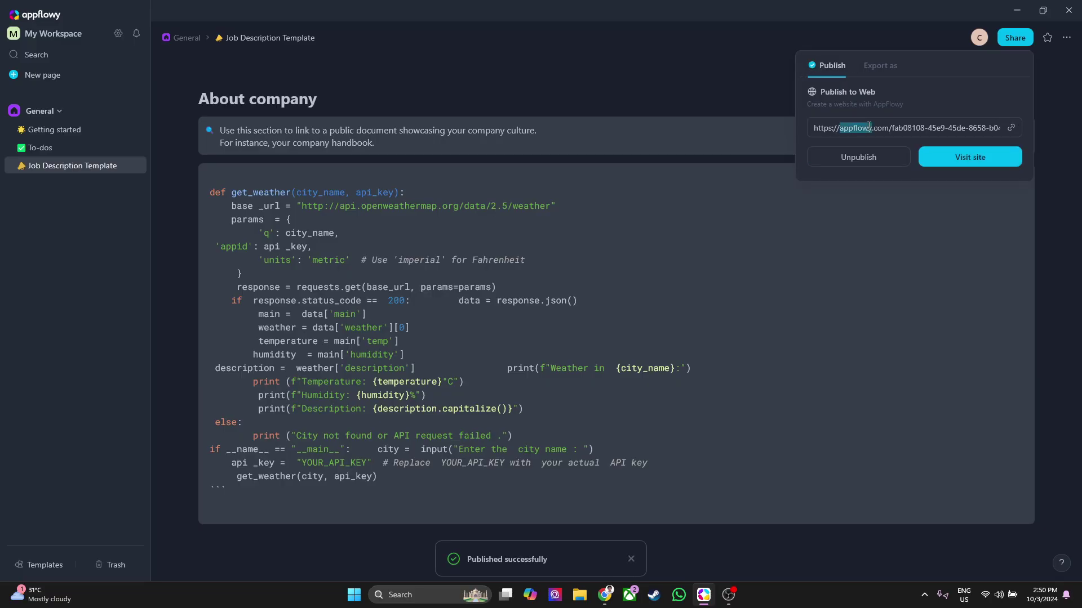
pyautogui.moveTo(602, 593)
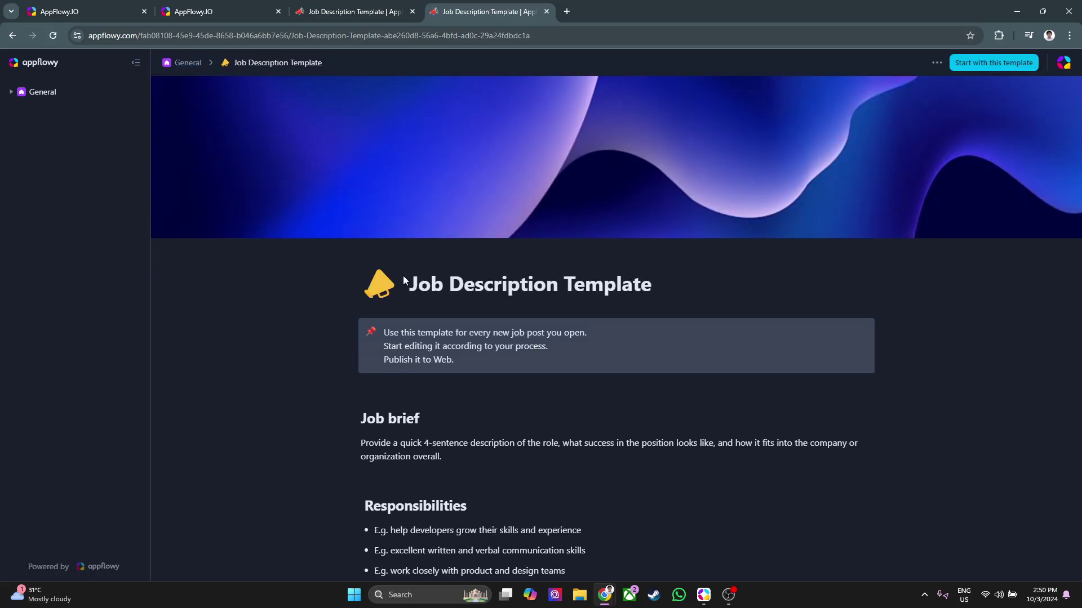
# Copy the get_weather code block's contents on the published page.
pyautogui.scroll(-7, 405, 288)
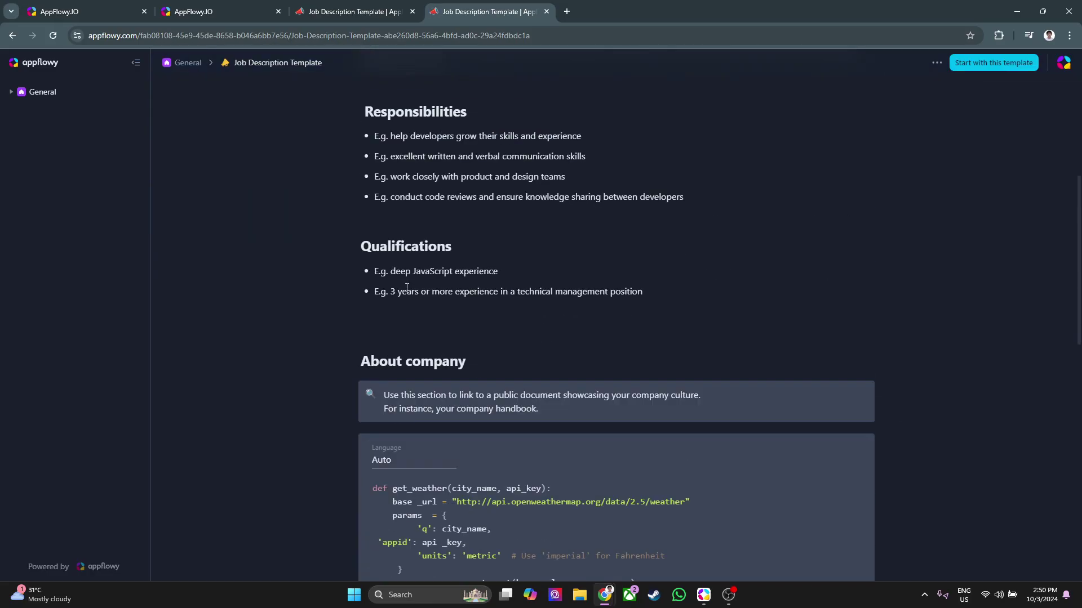
pyautogui.scroll(7, 403, 288)
pyautogui.scroll(-15, 404, 289)
pyautogui.scroll(5, 445, 319)
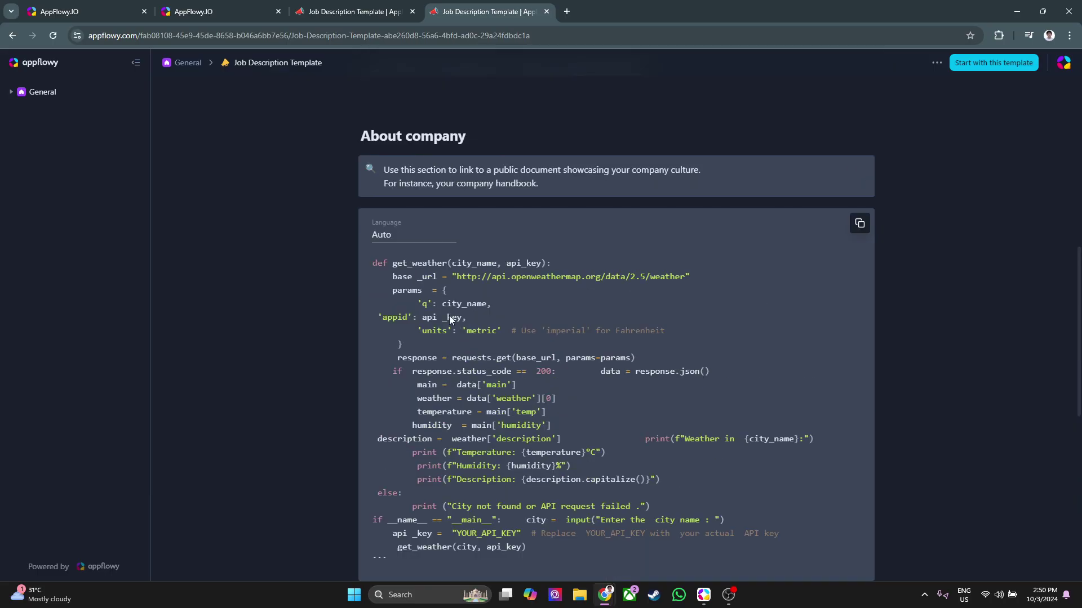
pyautogui.scroll(-3, 465, 415)
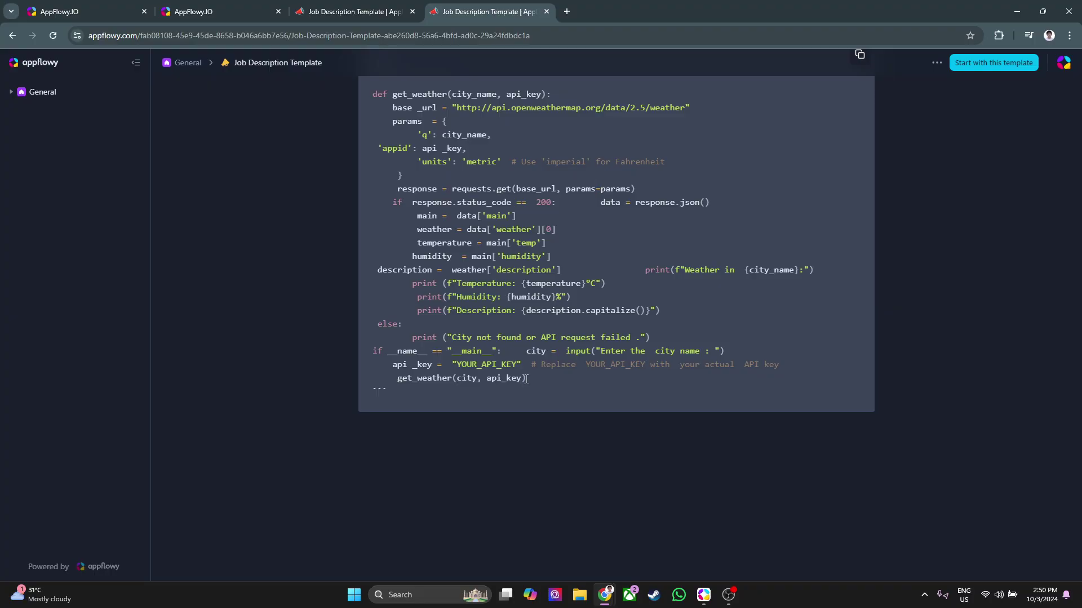
pyautogui.scroll(5, 526, 379)
pyautogui.scroll(-4, 527, 393)
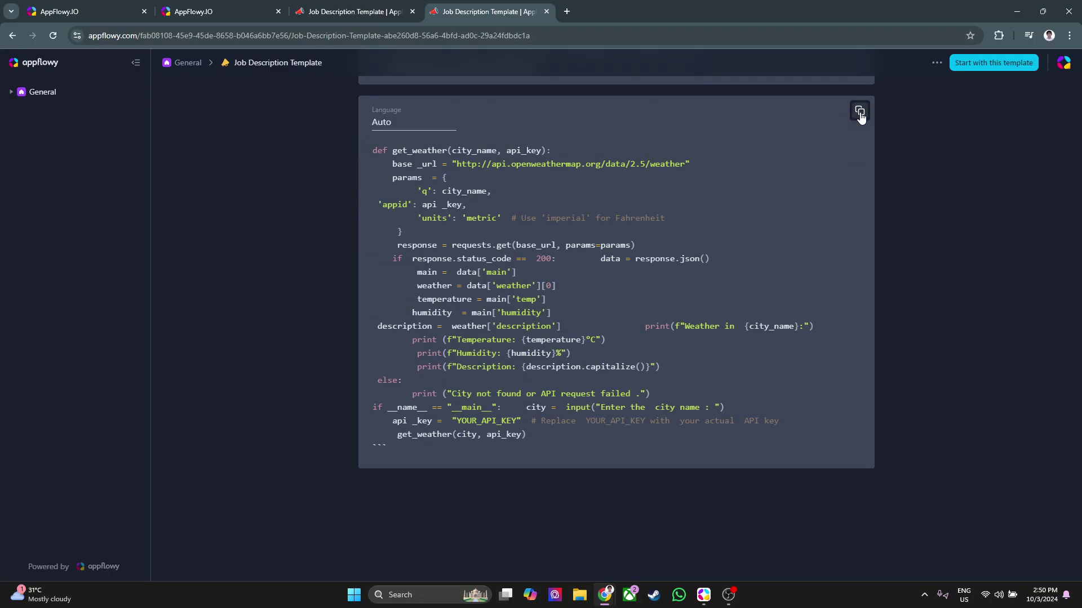
pyautogui.click(859, 110)
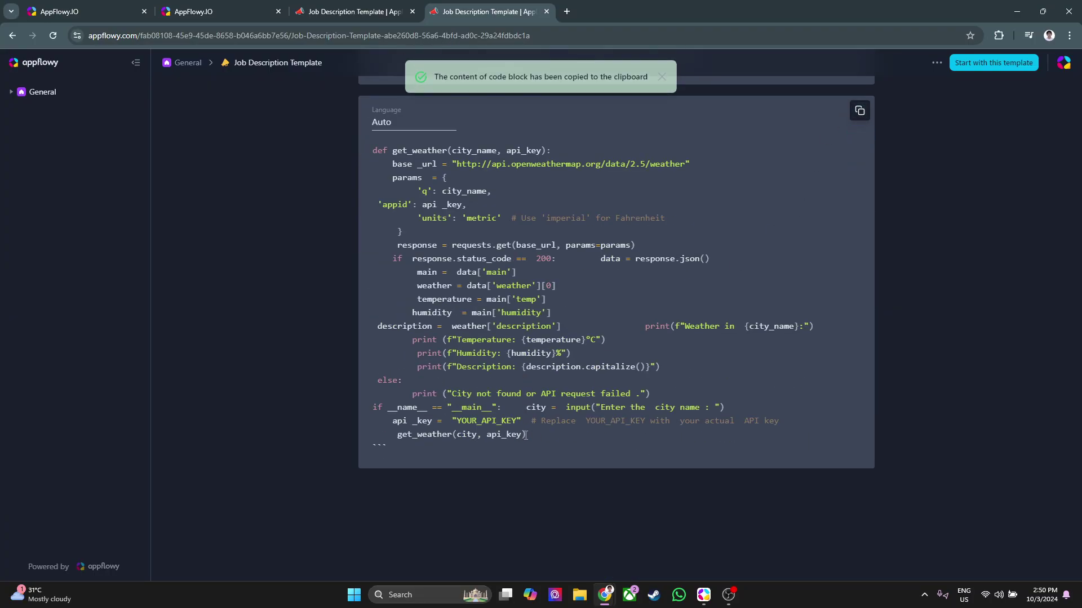
pyautogui.moveTo(525, 435); pyautogui.dragTo(389, 151)
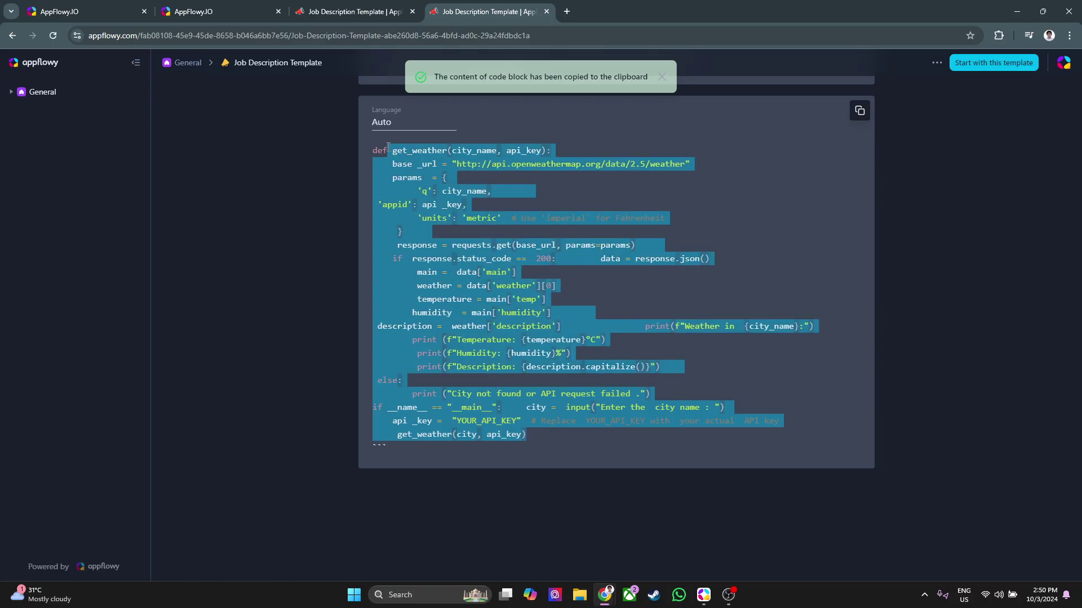
pyautogui.click(341, 215)
# Scroll through the published Job Description Template to review the live page.
pyautogui.scroll(5, 367, 337)
pyautogui.scroll(-11, 367, 340)
pyautogui.scroll(6, 368, 340)
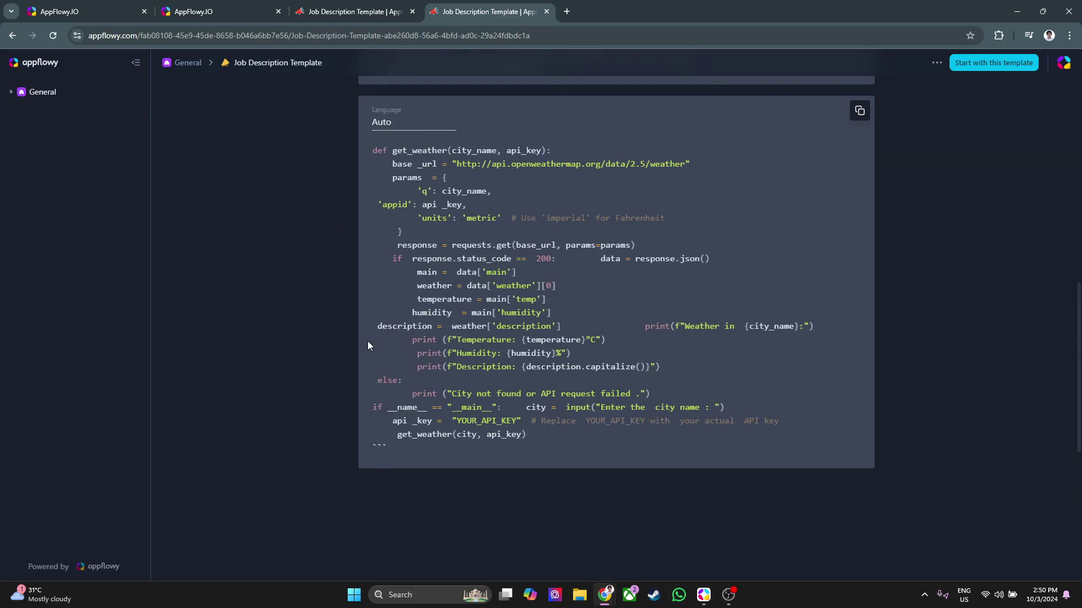
pyautogui.scroll(-1, 367, 340)
pyautogui.scroll(15, 368, 341)
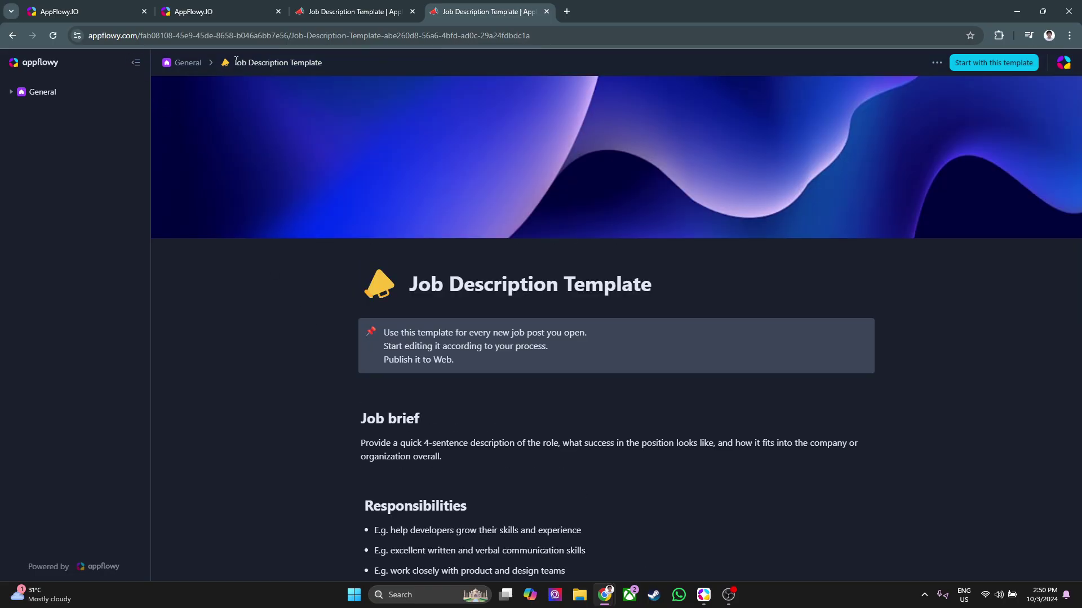
pyautogui.scroll(-5, 342, 471)
pyautogui.scroll(-4, 340, 460)
pyautogui.scroll(9, 341, 459)
pyautogui.moveTo(411, 285); pyautogui.dragTo(652, 285)
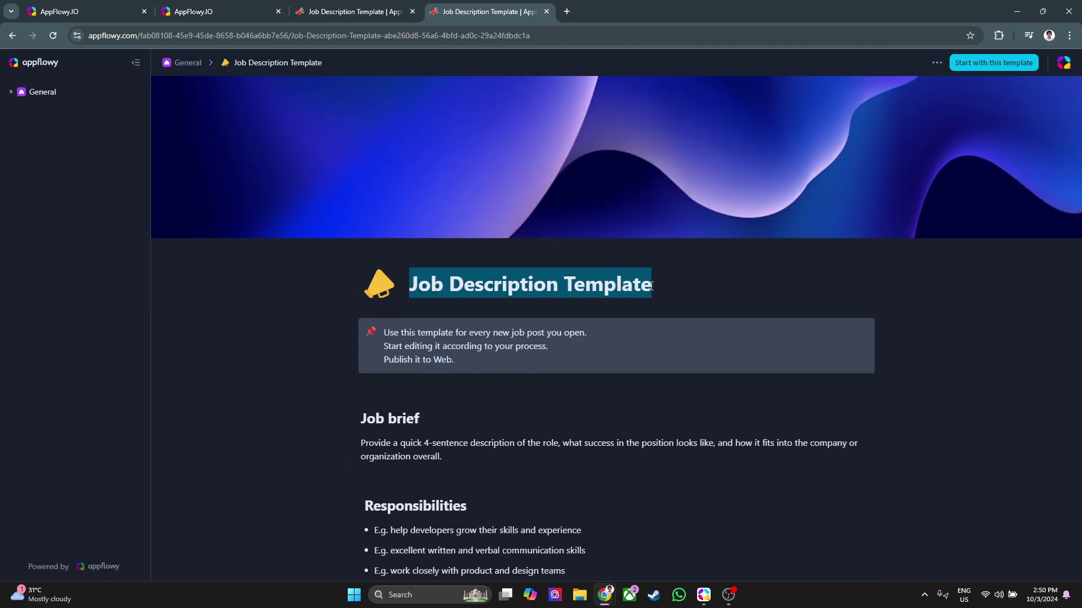
pyautogui.scroll(-8, 600, 525)
pyautogui.scroll(-3, 600, 526)
pyautogui.scroll(5, 284, 402)
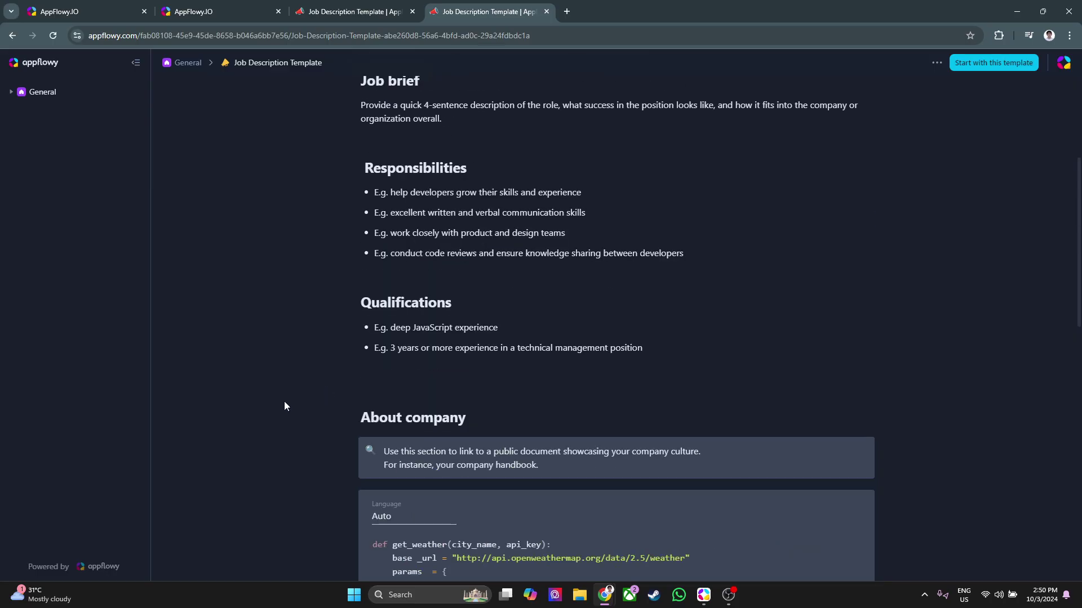
pyautogui.scroll(-3, 284, 401)
pyautogui.scroll(-3, 475, 410)
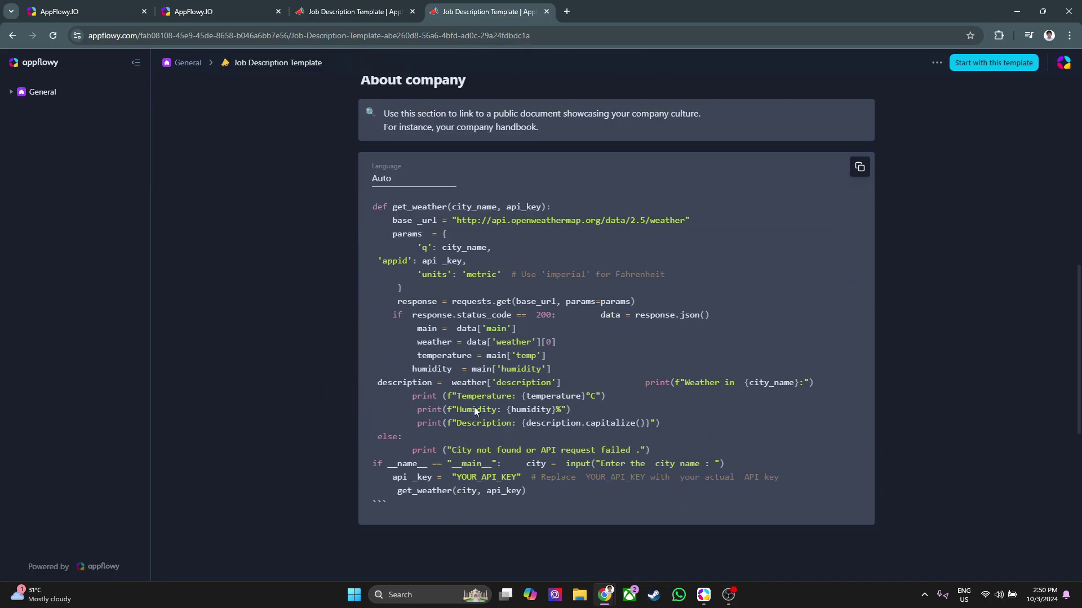
pyautogui.scroll(5, 365, 424)
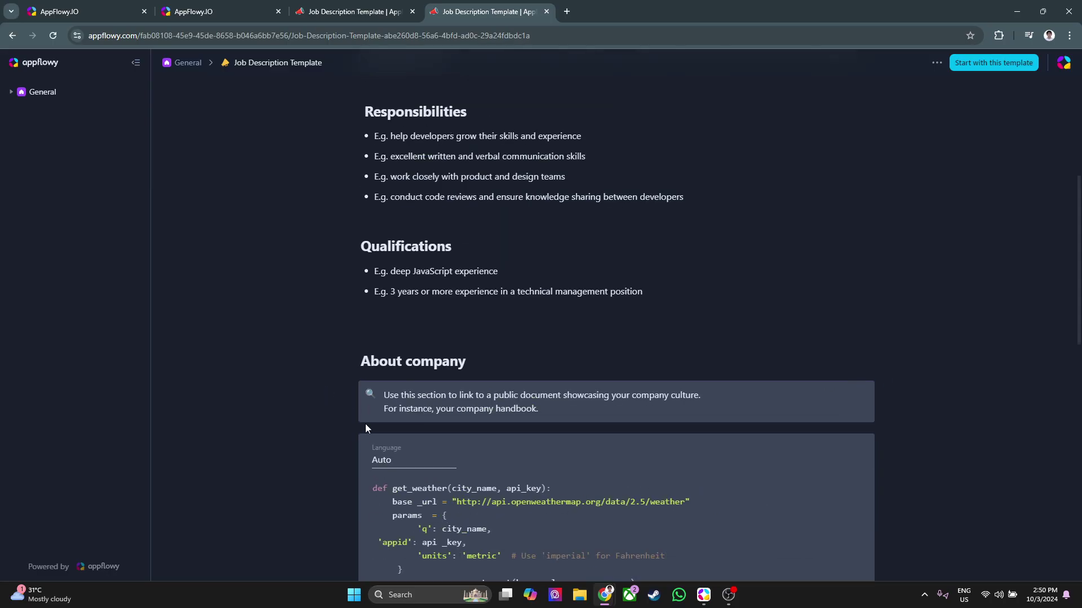
# Back in AppFlowy, unpublish the page and close the publishing options.
pyautogui.click(703, 604)
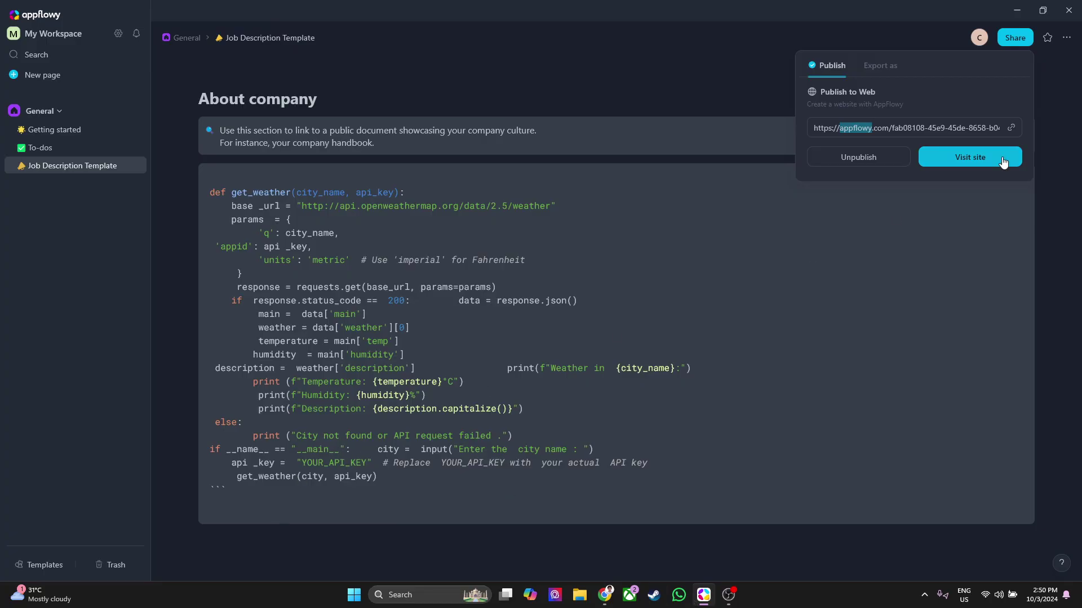
pyautogui.click(860, 165)
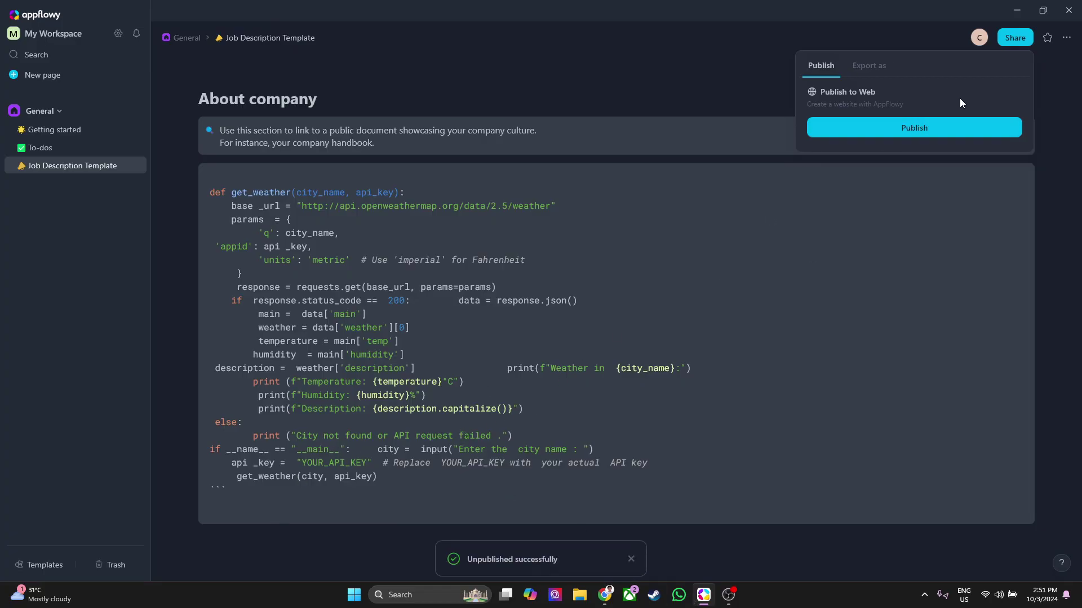
pyautogui.click(826, 391)
pyautogui.scroll(3, 352, 337)
pyautogui.scroll(-1, 208, 339)
pyautogui.scroll(-1, 208, 343)
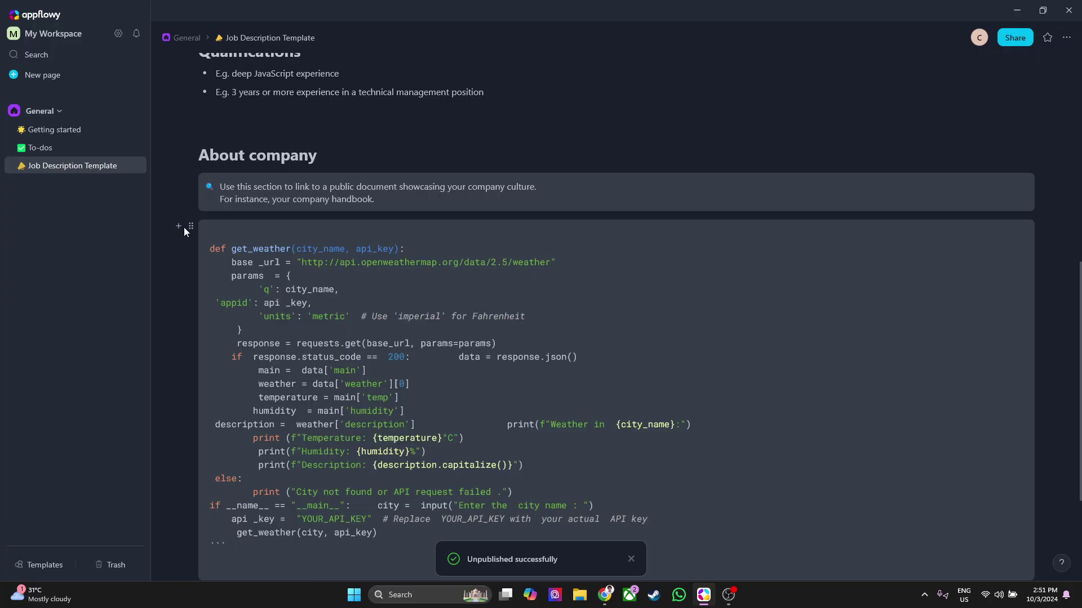
# Add '++' on the line below the weather code block.
pyautogui.click(176, 227)
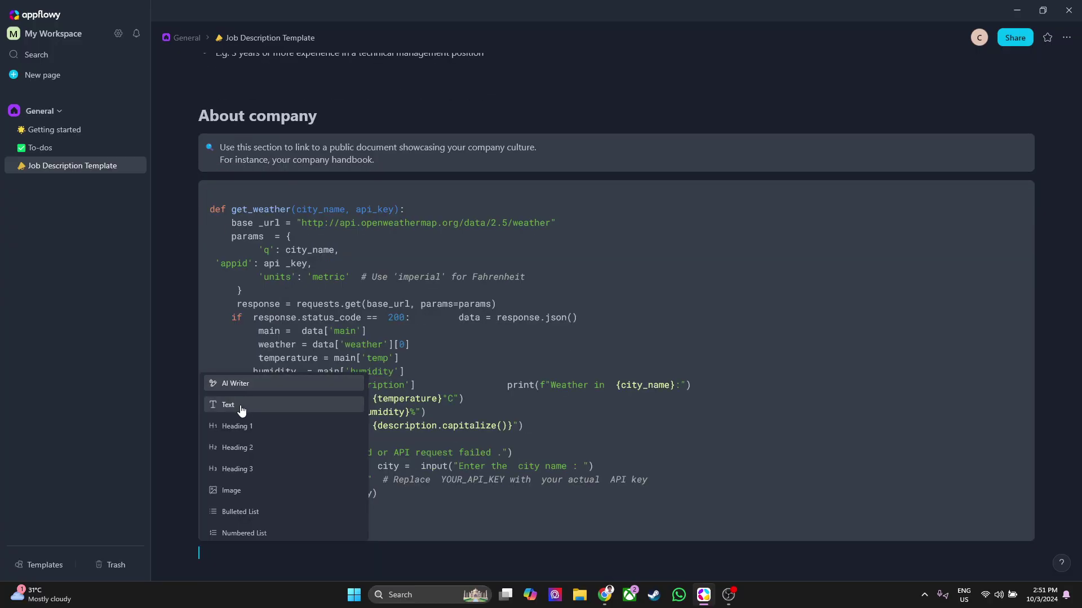
pyautogui.scroll(-8, 258, 496)
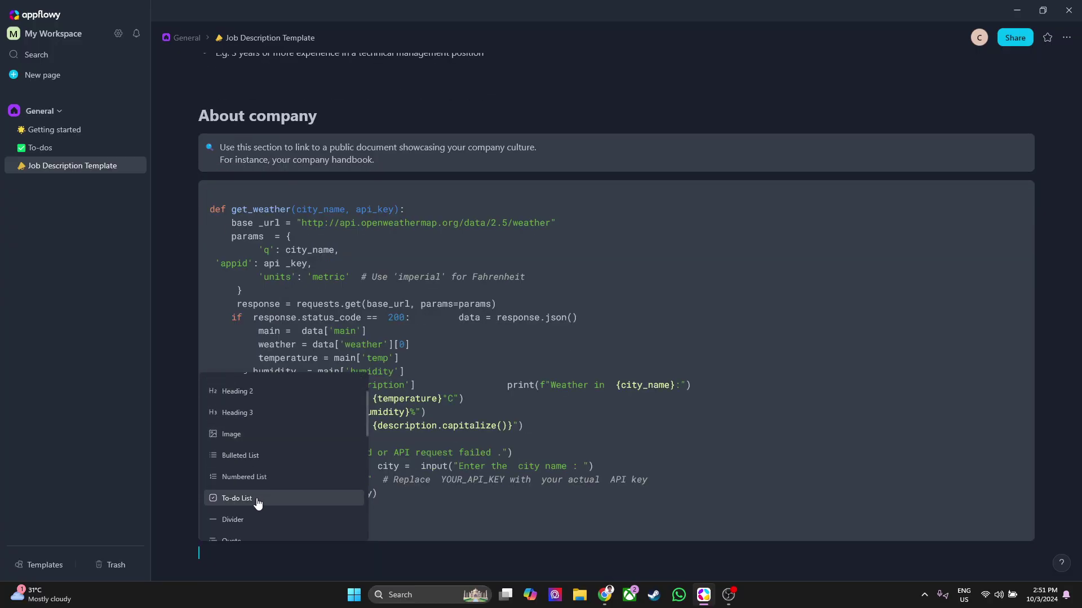
pyautogui.click(182, 466)
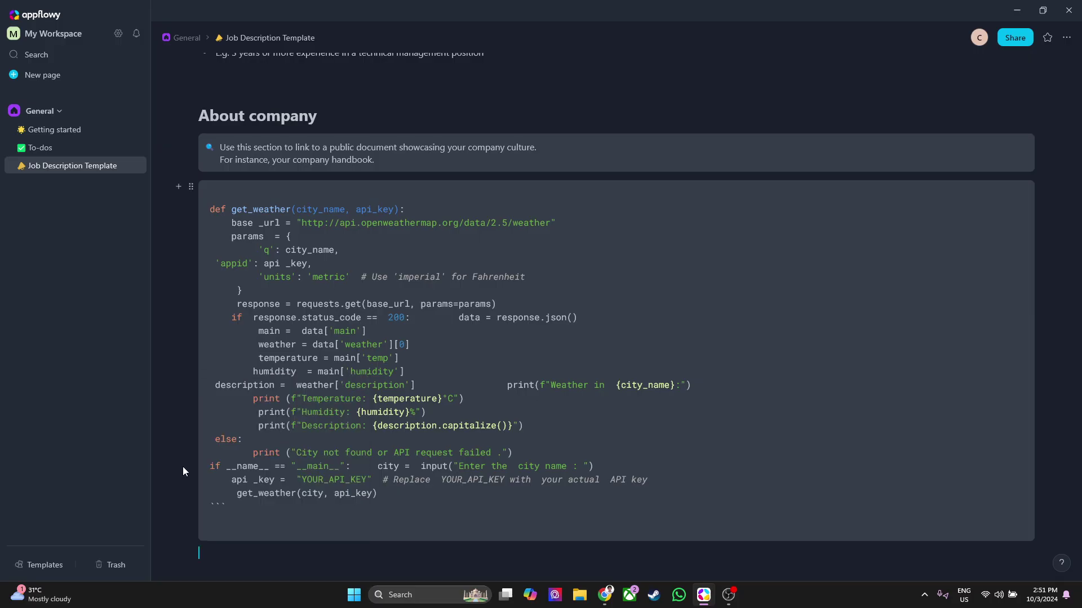
pyautogui.scroll(3, 275, 472)
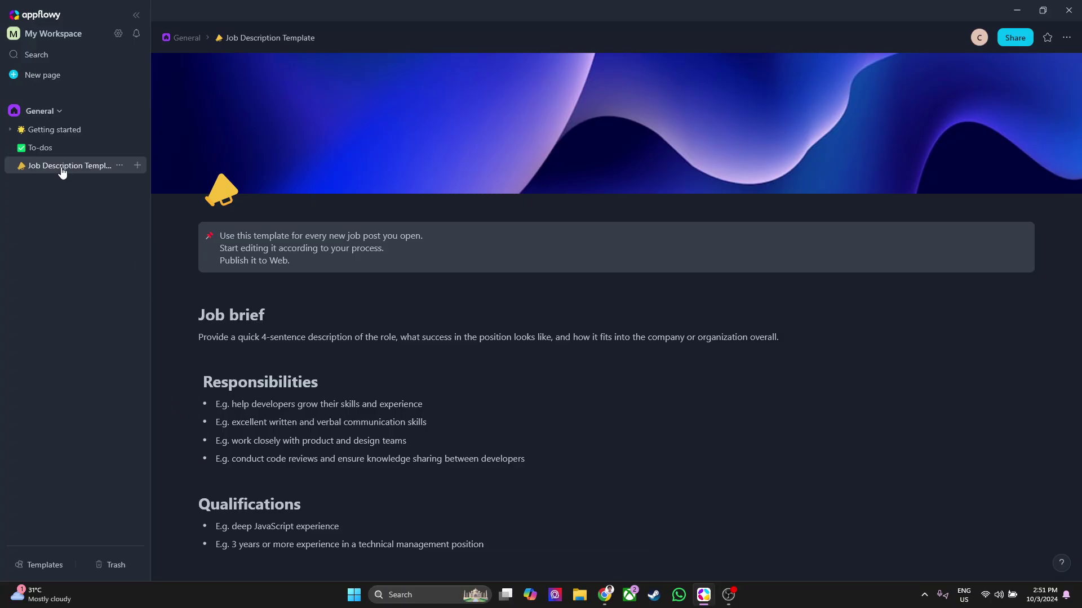
pyautogui.scroll(-9, 451, 417)
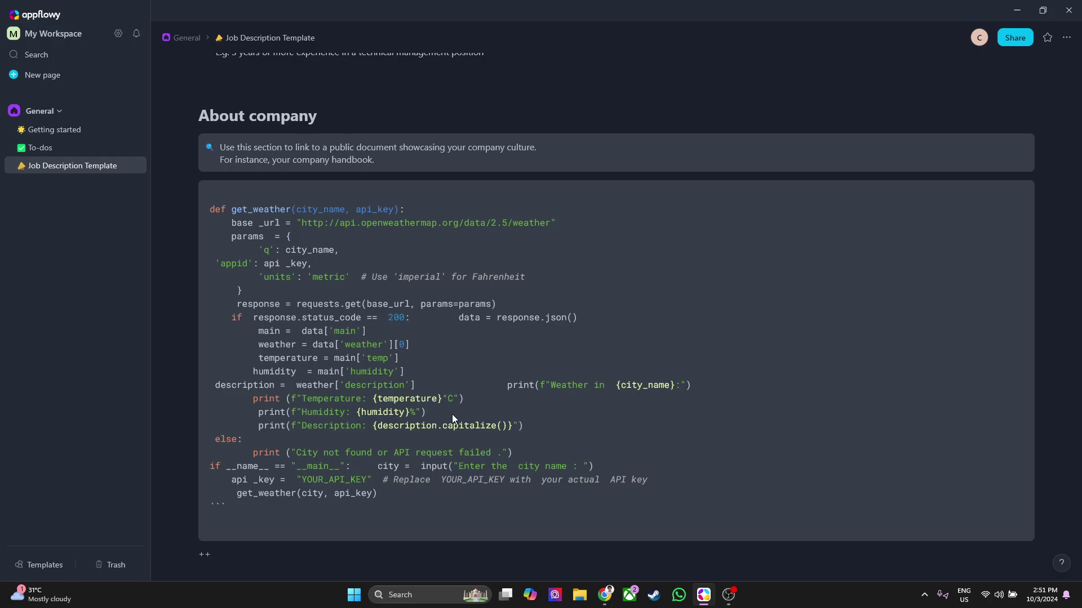
pyautogui.click(624, 549)
pyautogui.write('++')
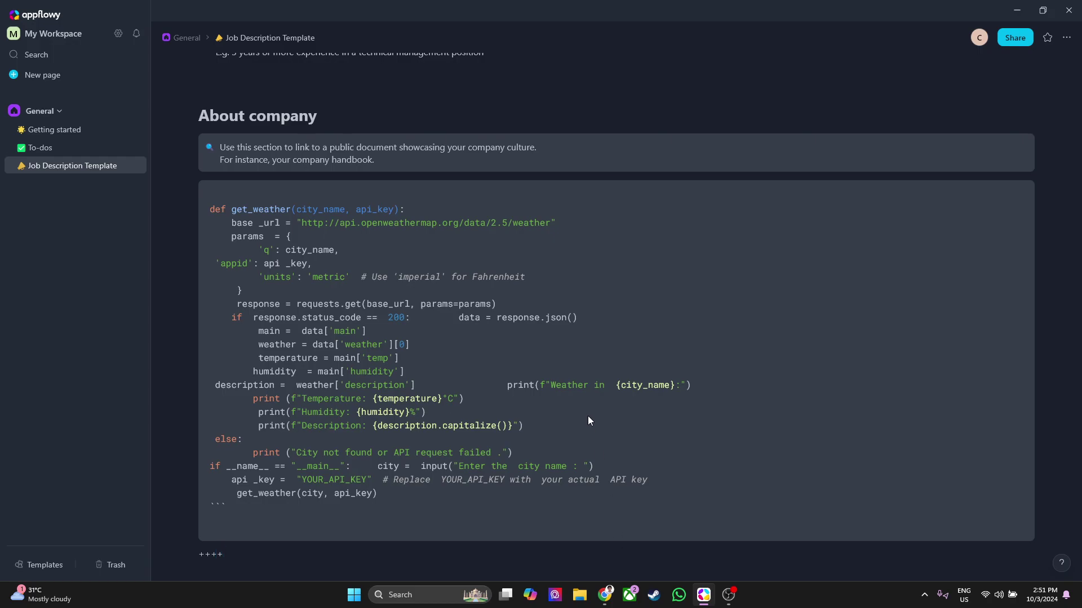